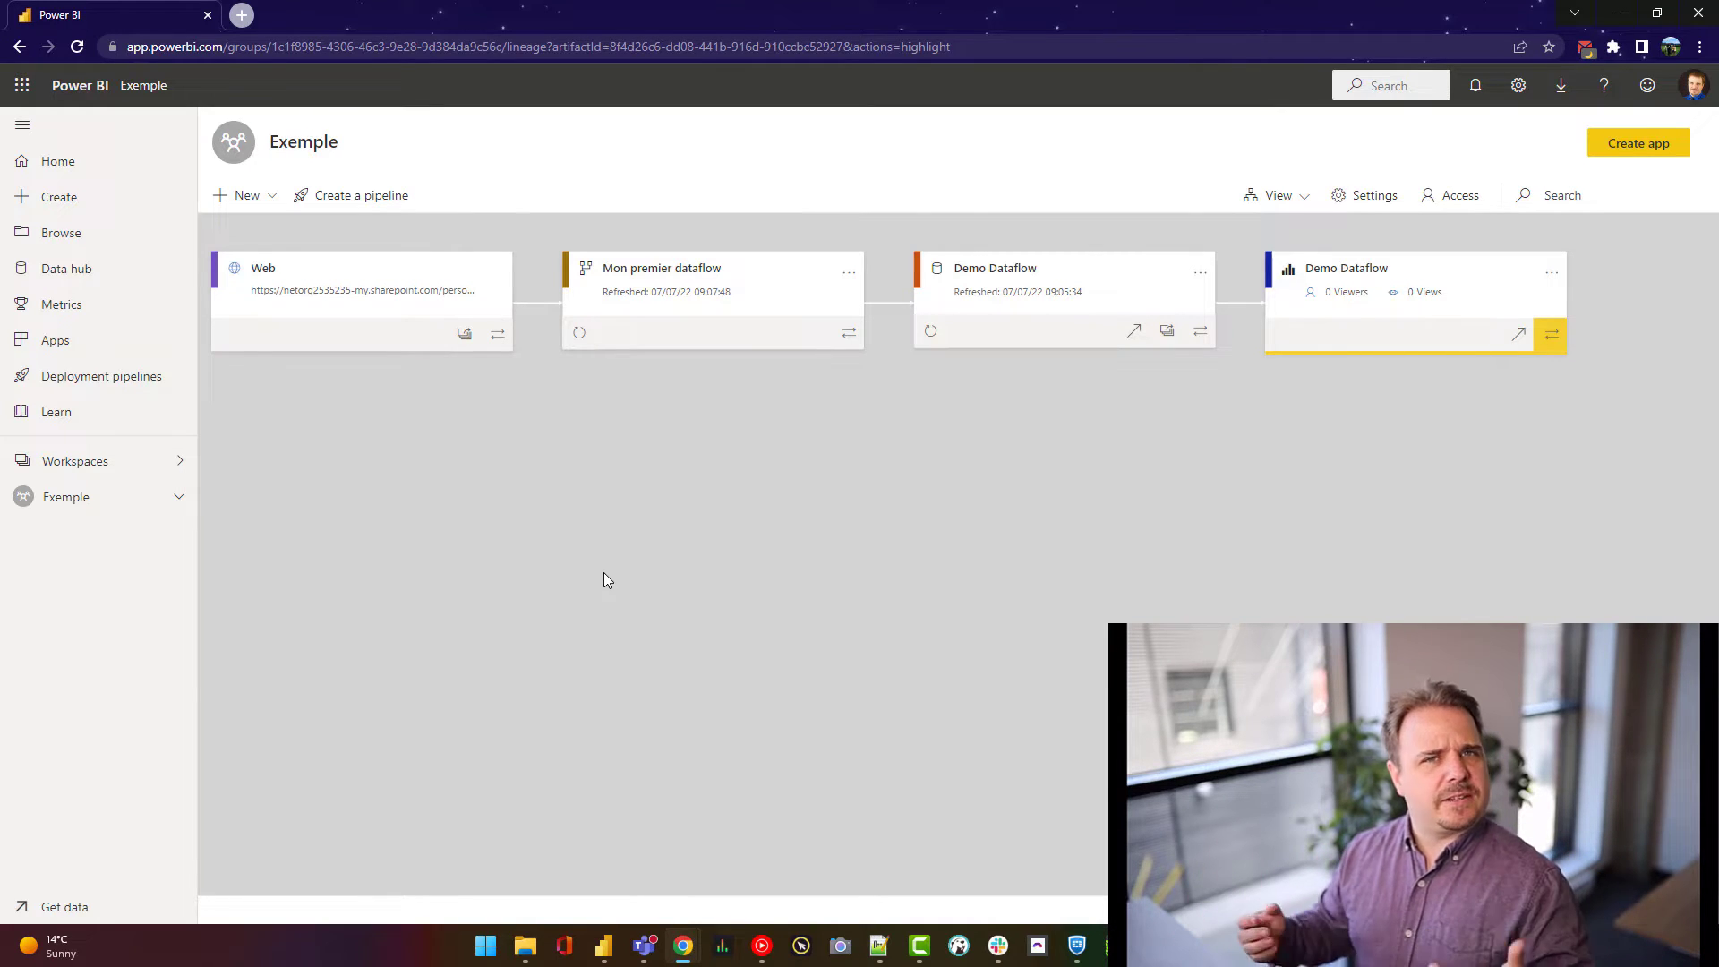
# Change the Exemple workspace's license mode to Premium per user and accept the workspace access change
pyautogui.hotkey('alt', 'Left')
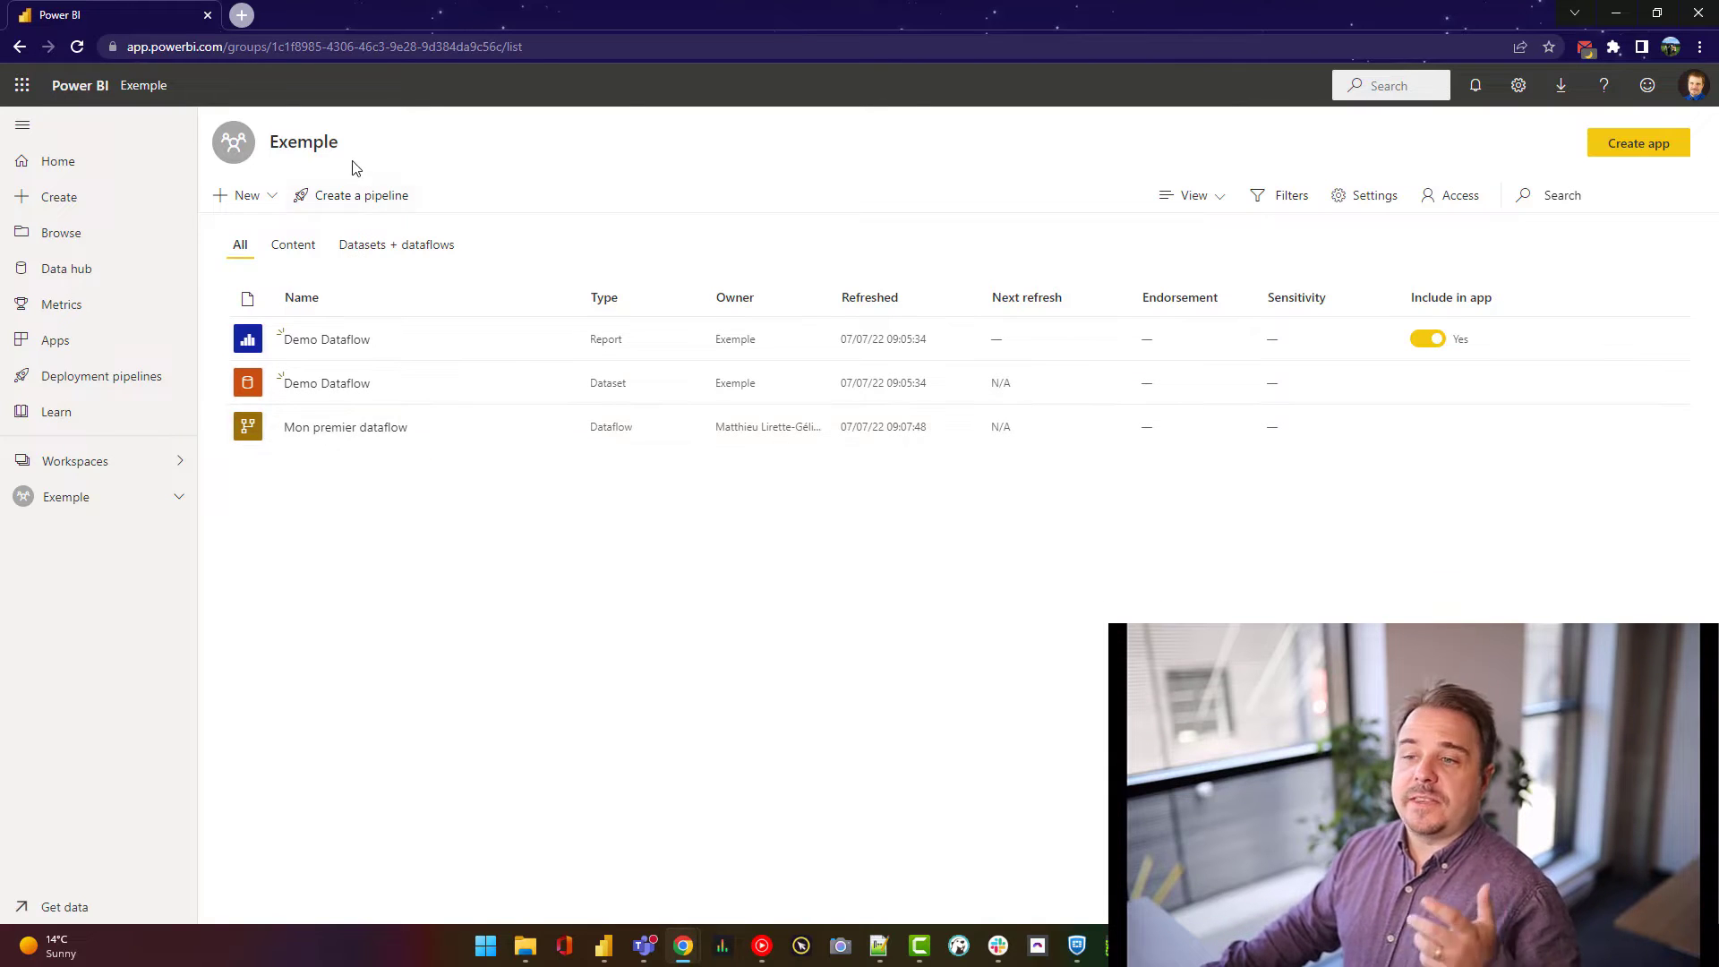
pyautogui.click(1385, 199)
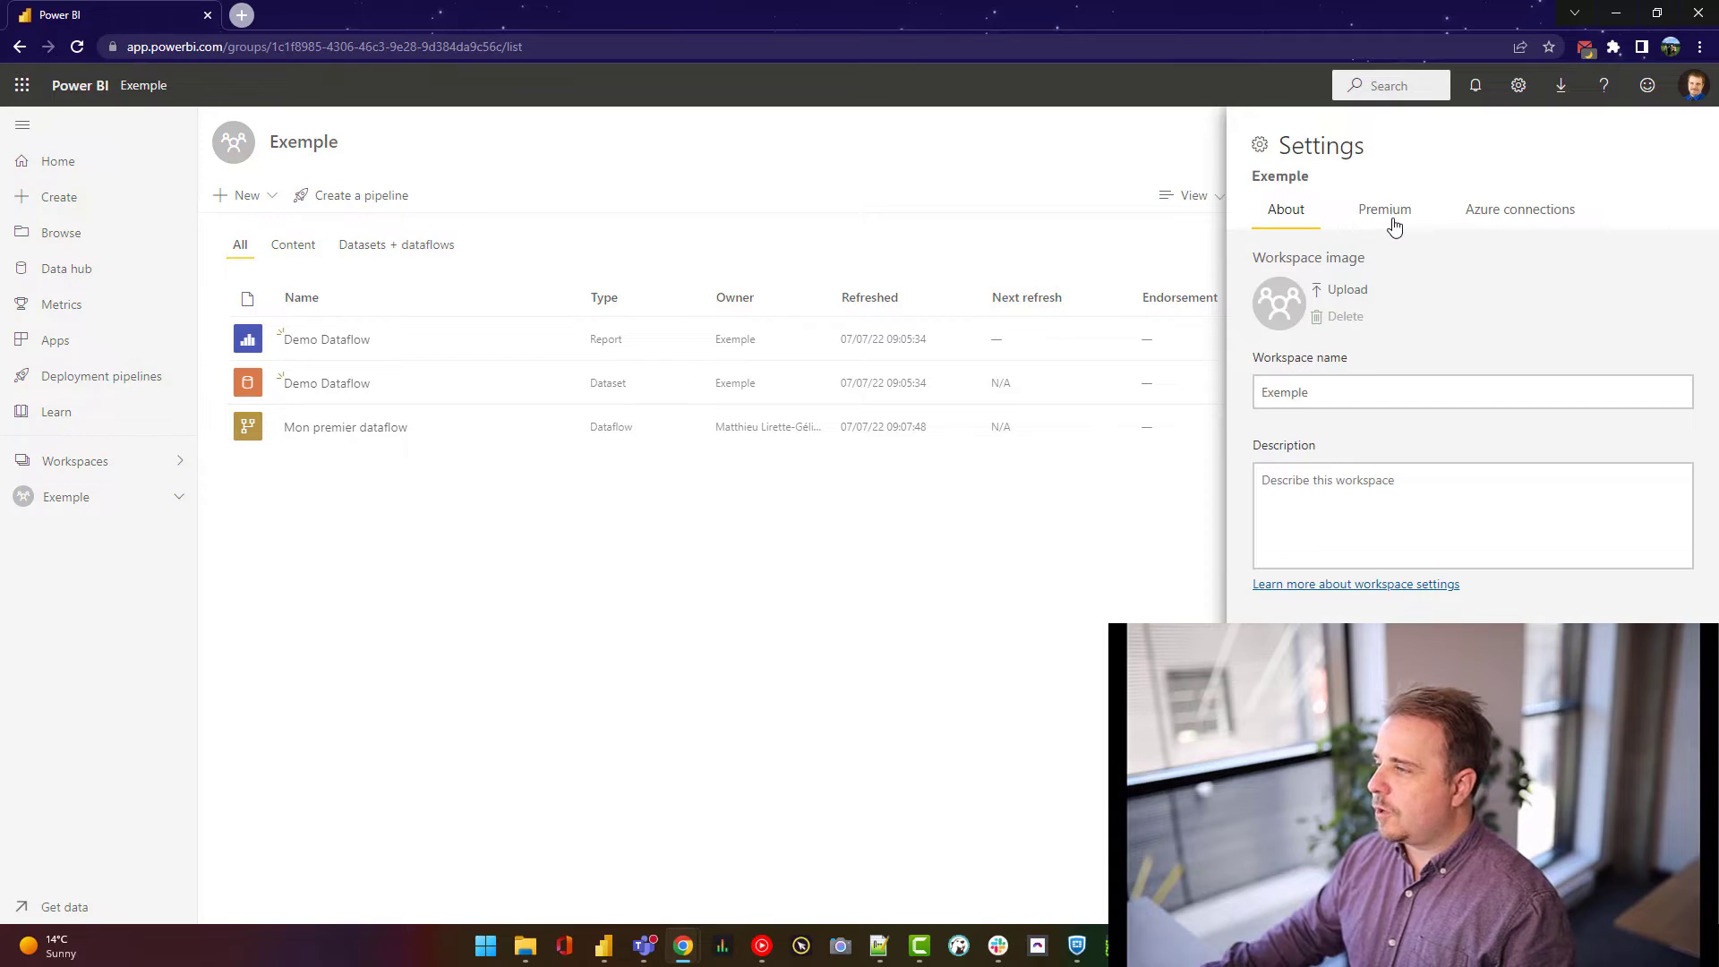
pyautogui.click(1394, 225)
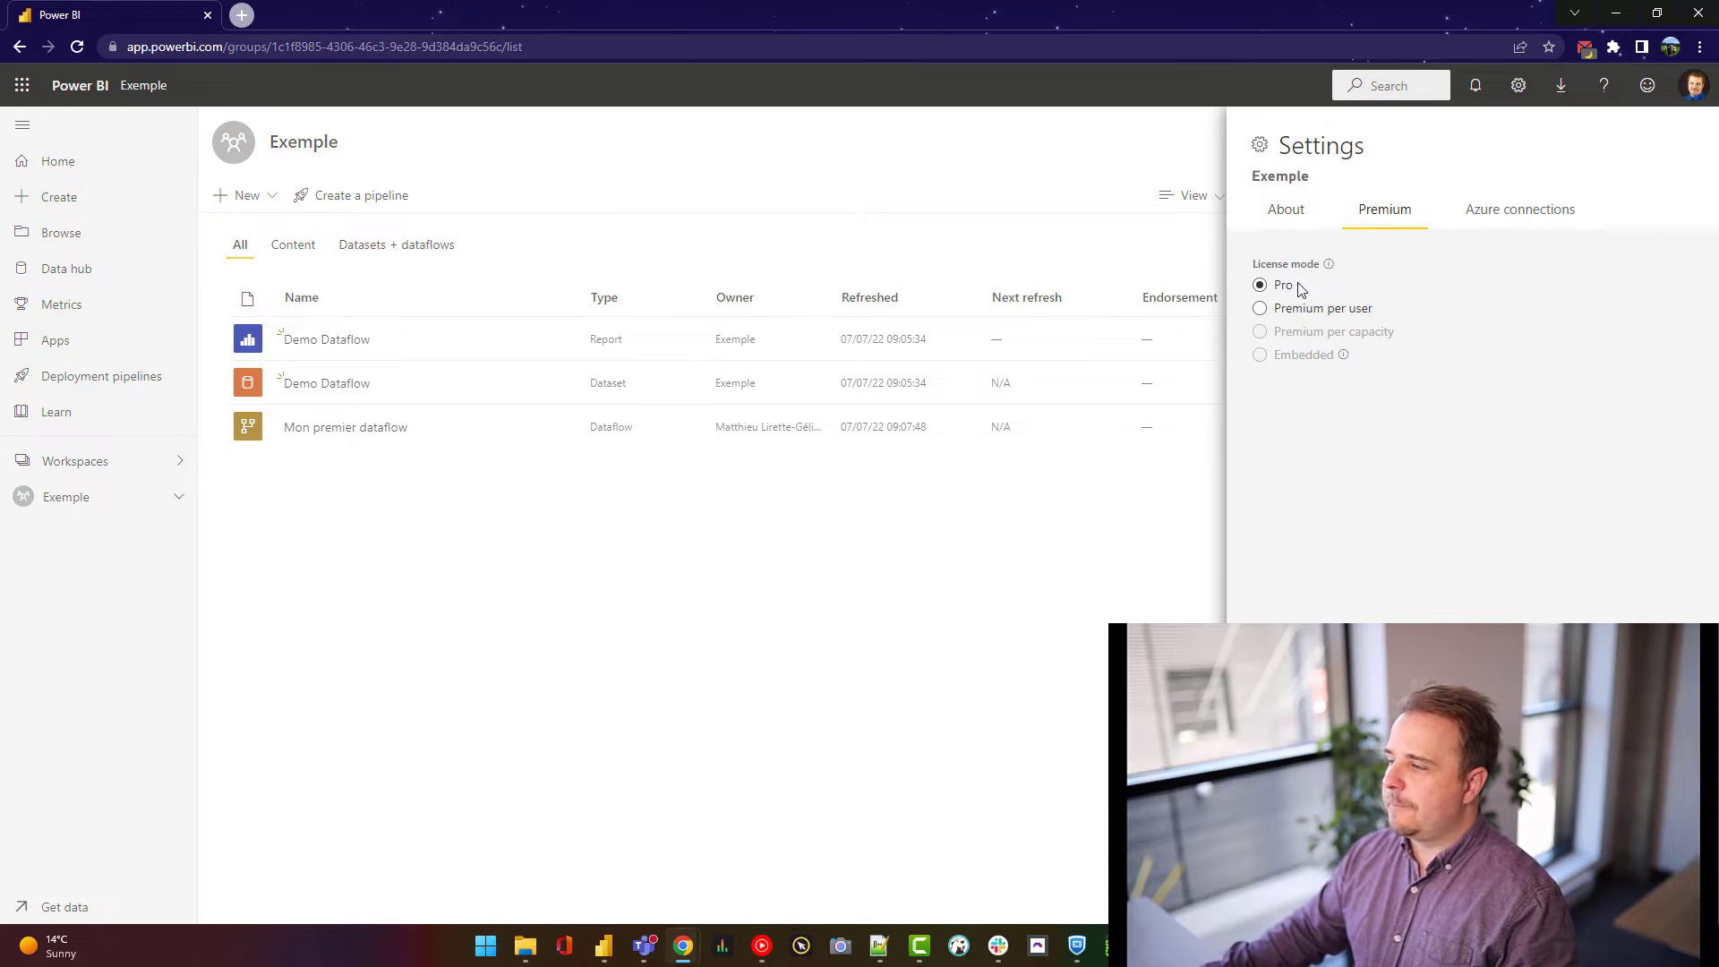
pyautogui.click(1260, 308)
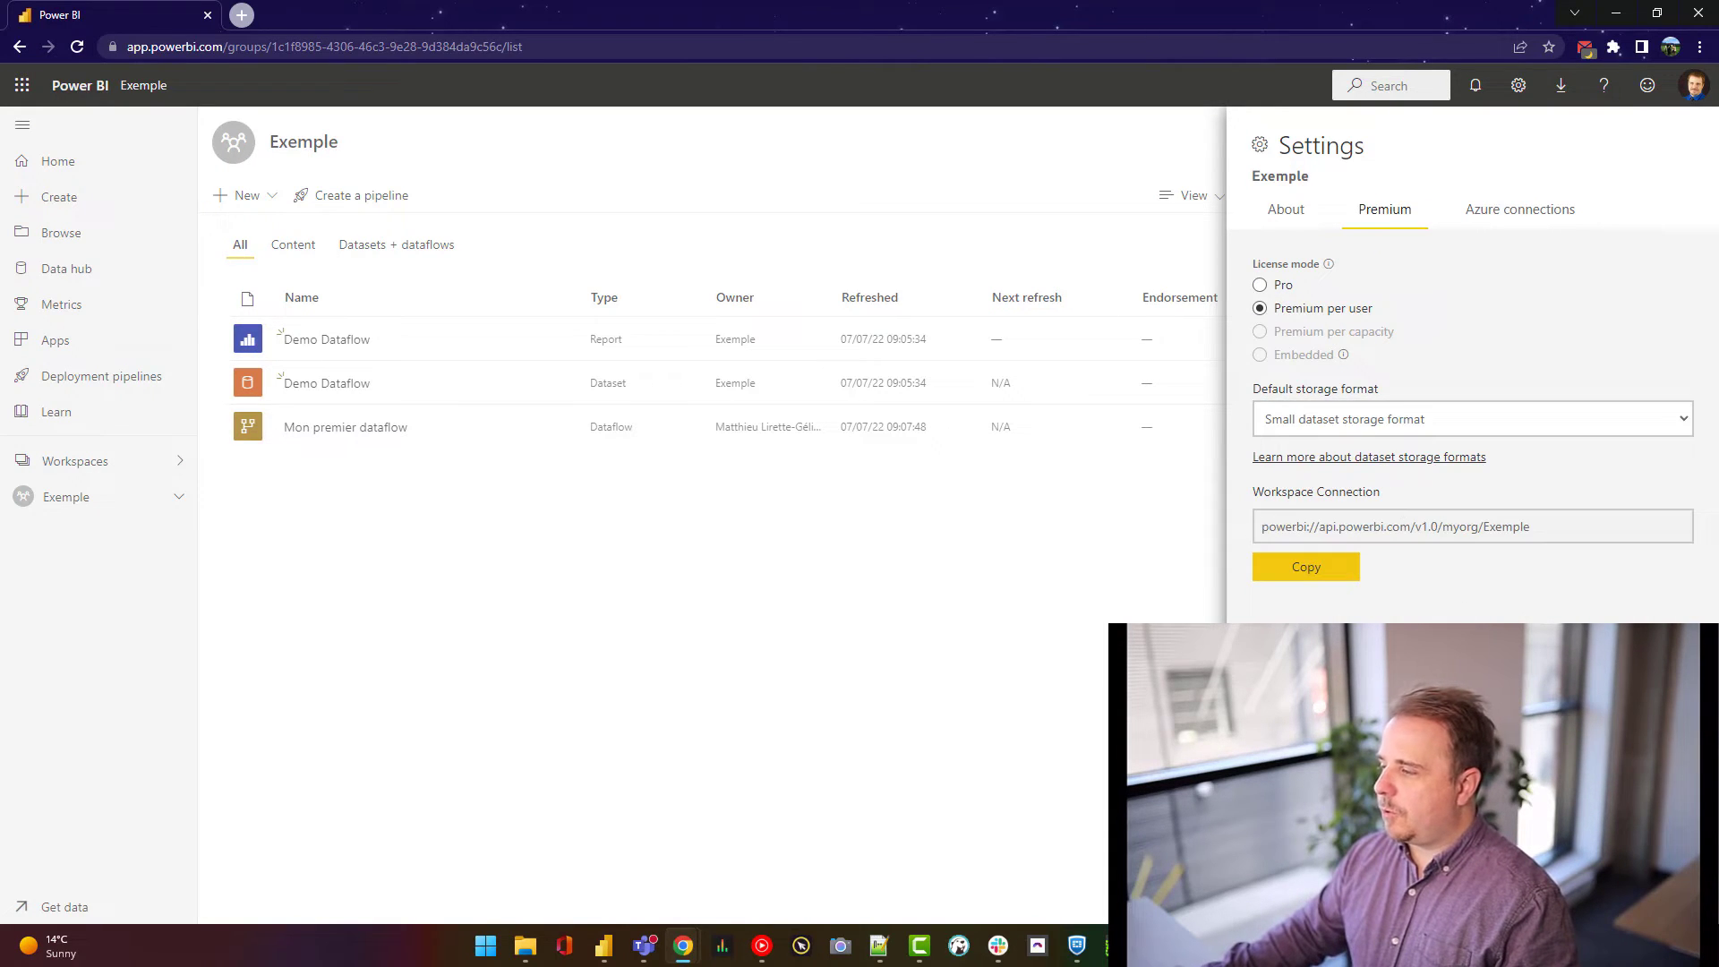
pyautogui.click(1527, 894)
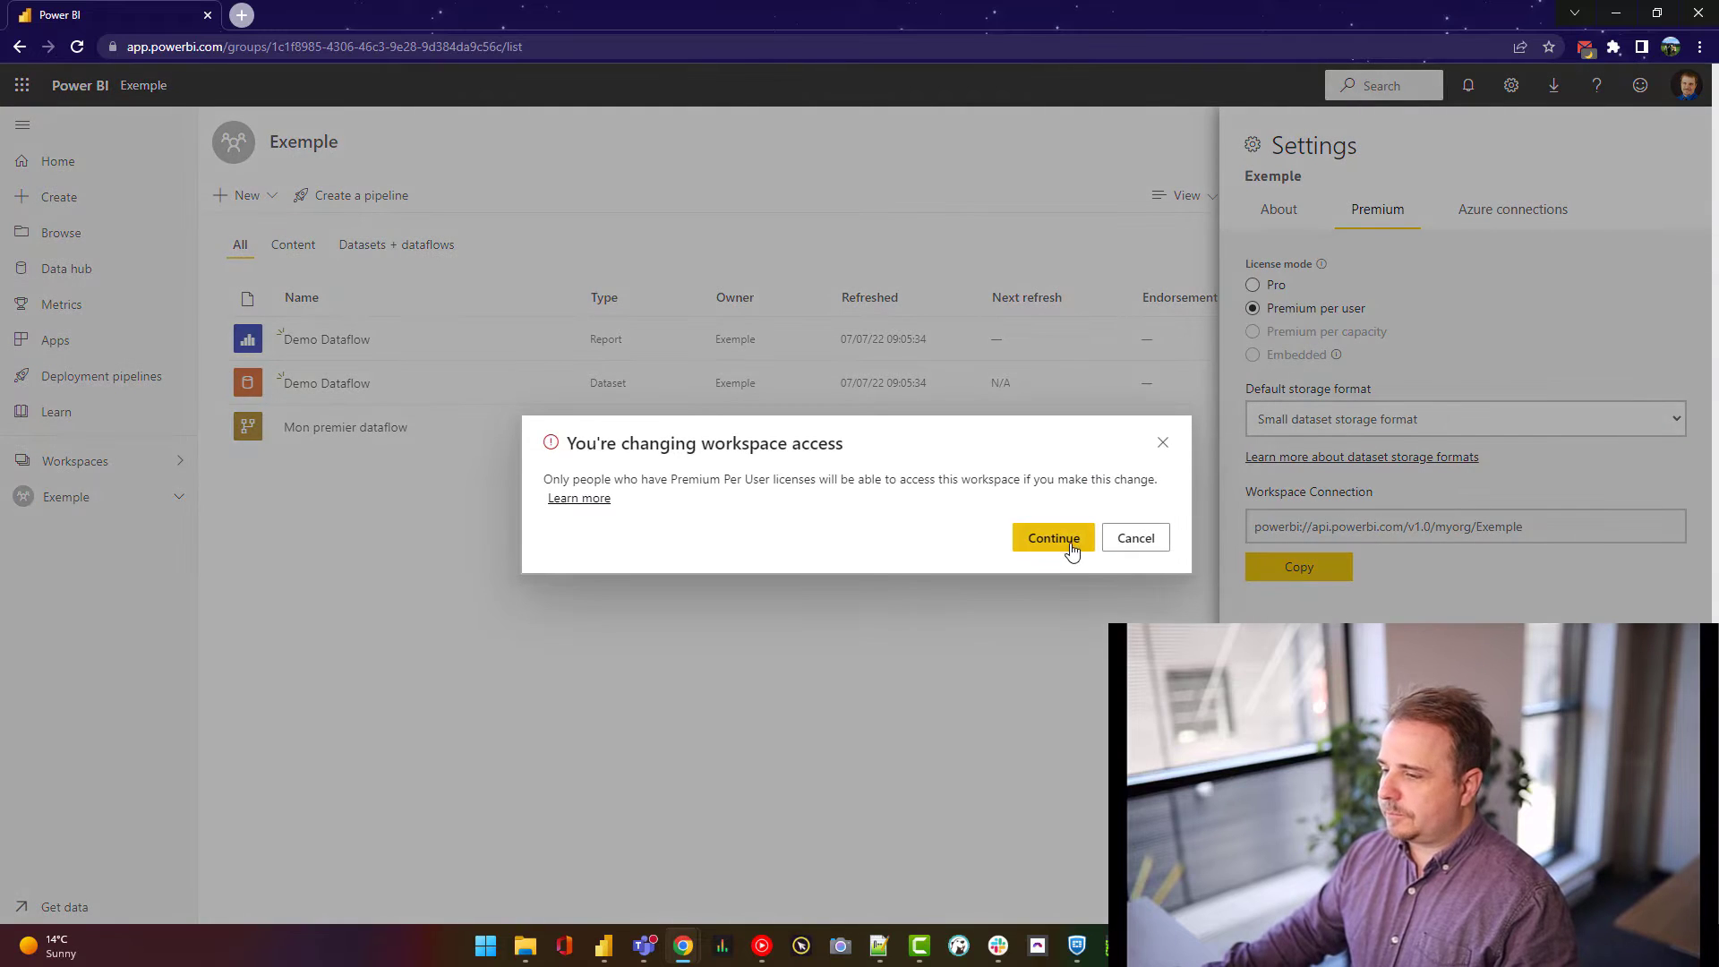
pyautogui.click(1071, 548)
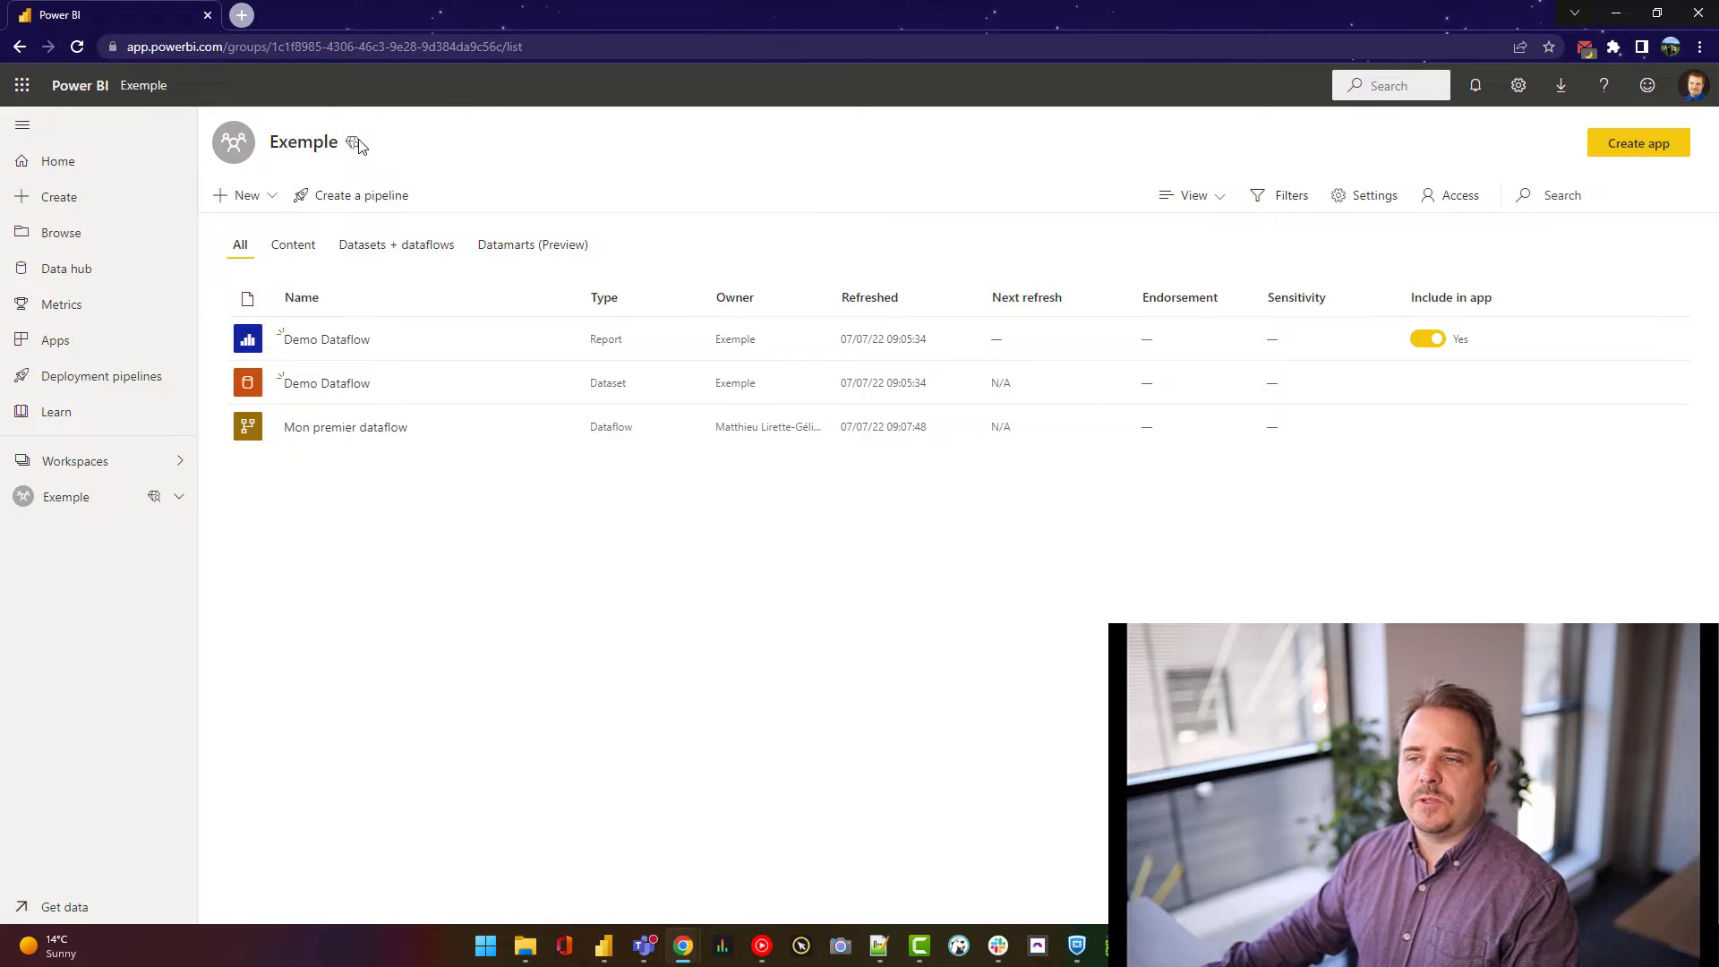
pyautogui.moveTo(356, 145)
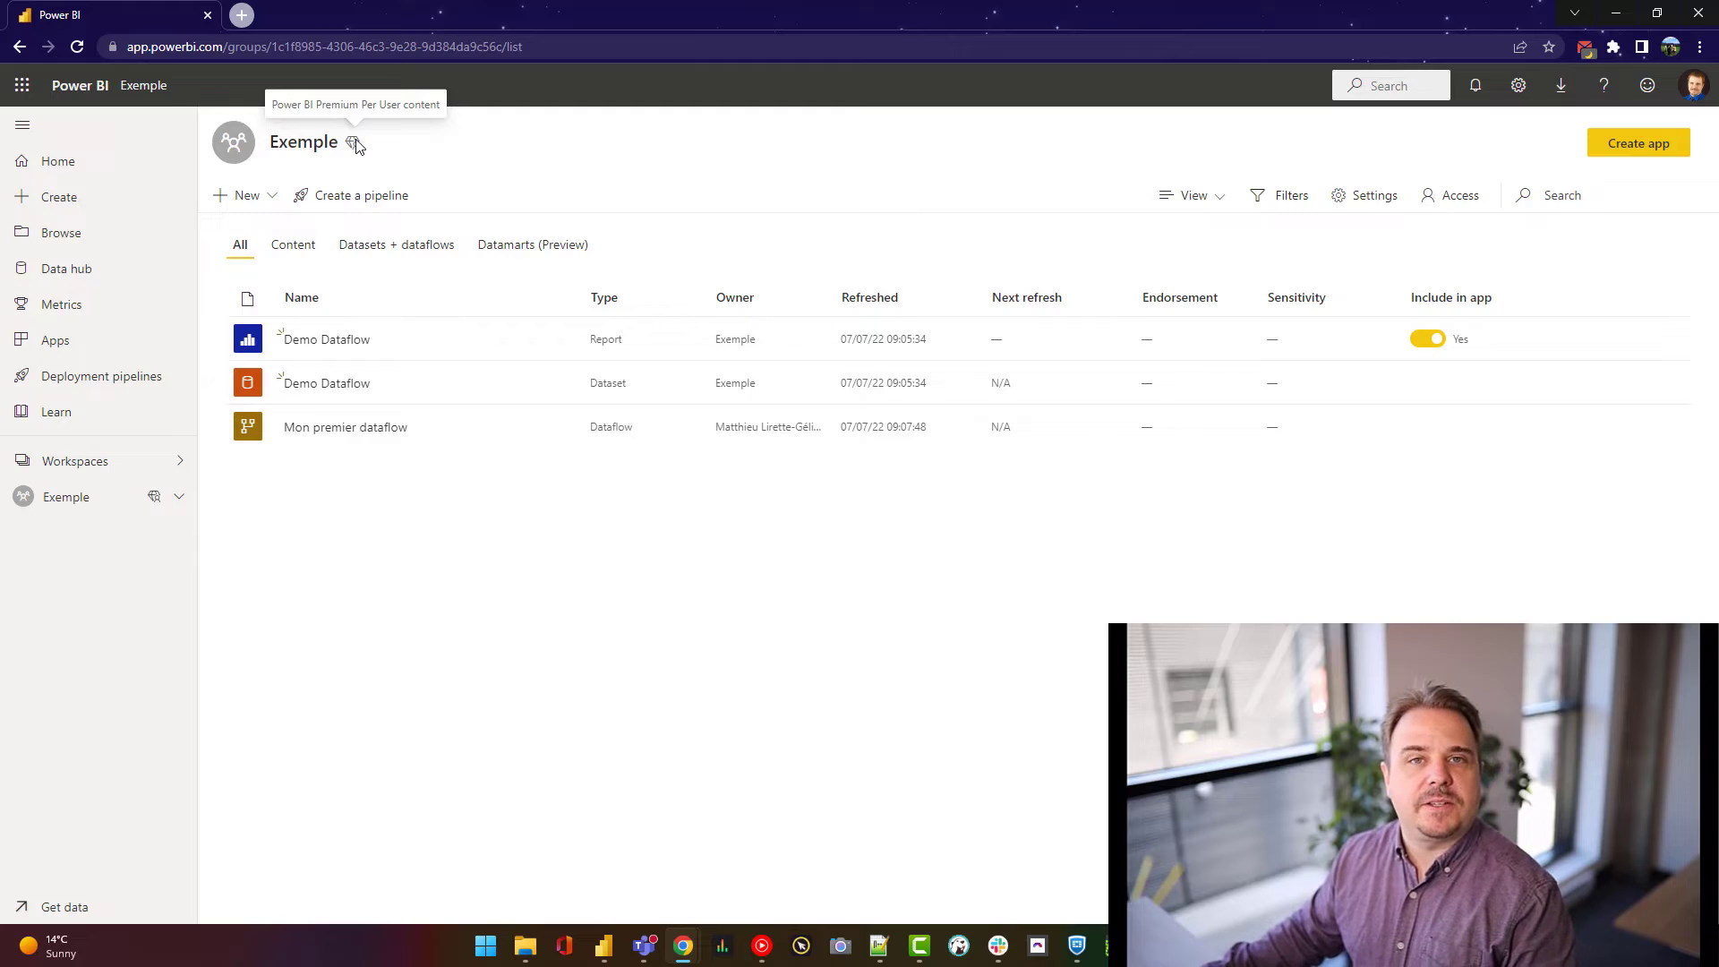
# Create a datamart in the Exemple workspace and import AdventureWorks_Sales_2017.csv from OneDrive as a Text/CSV source
pyautogui.click(273, 198)
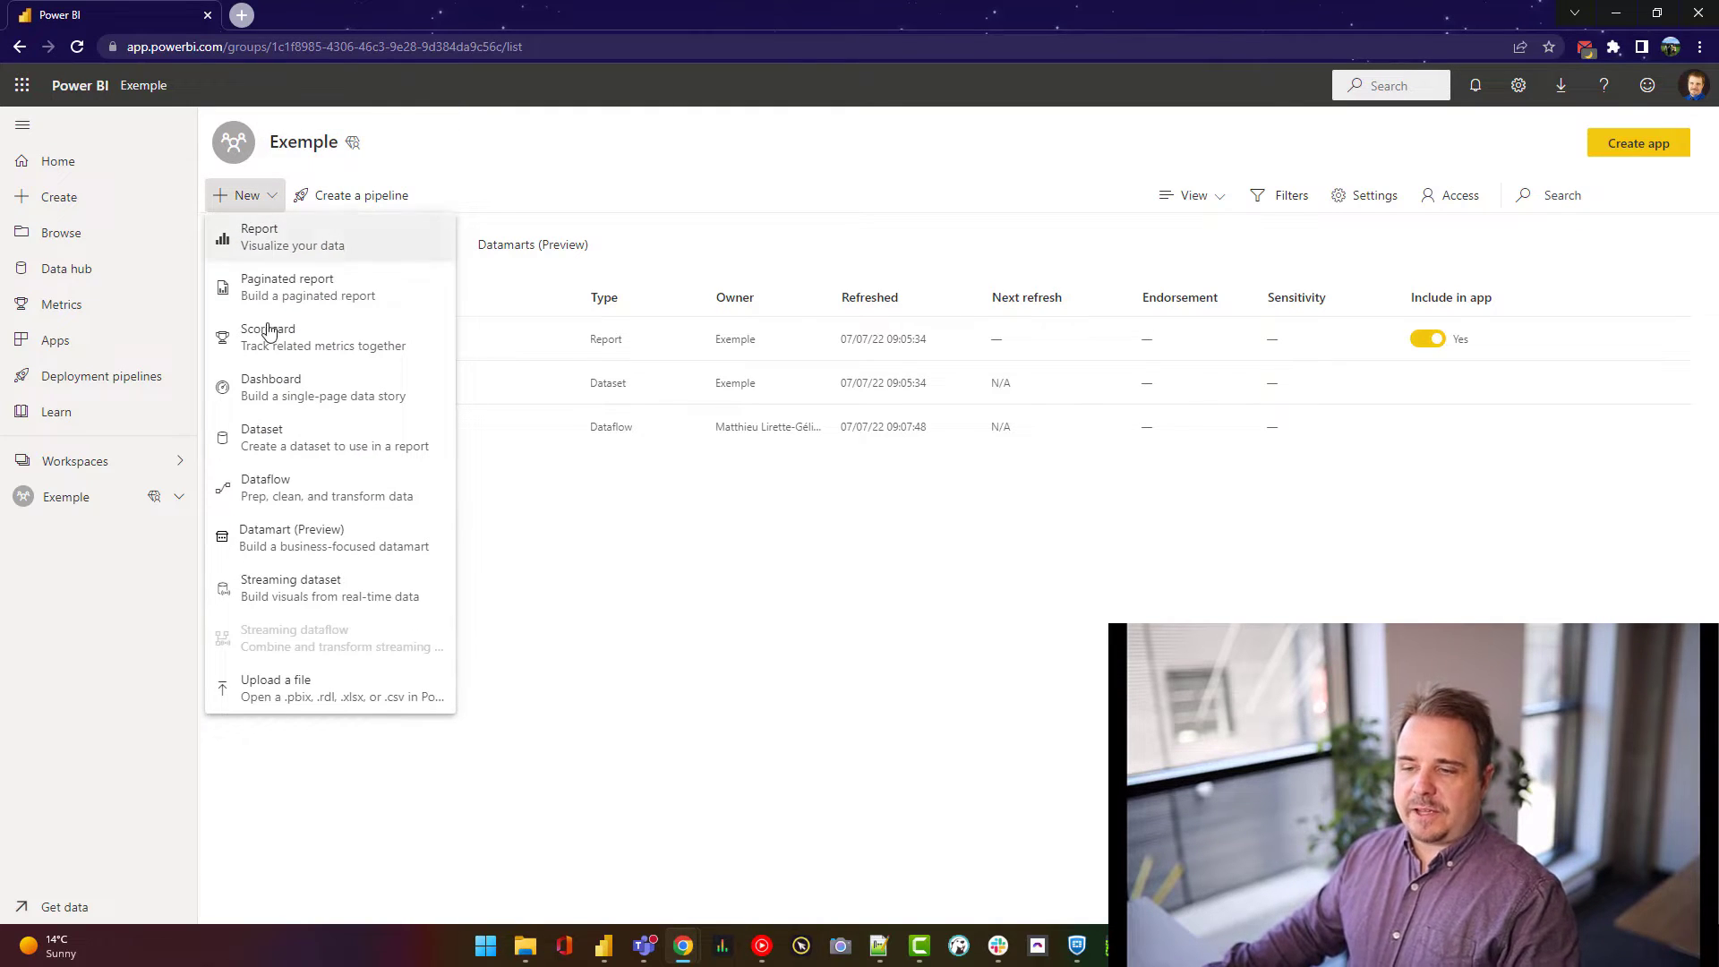
pyautogui.click(302, 550)
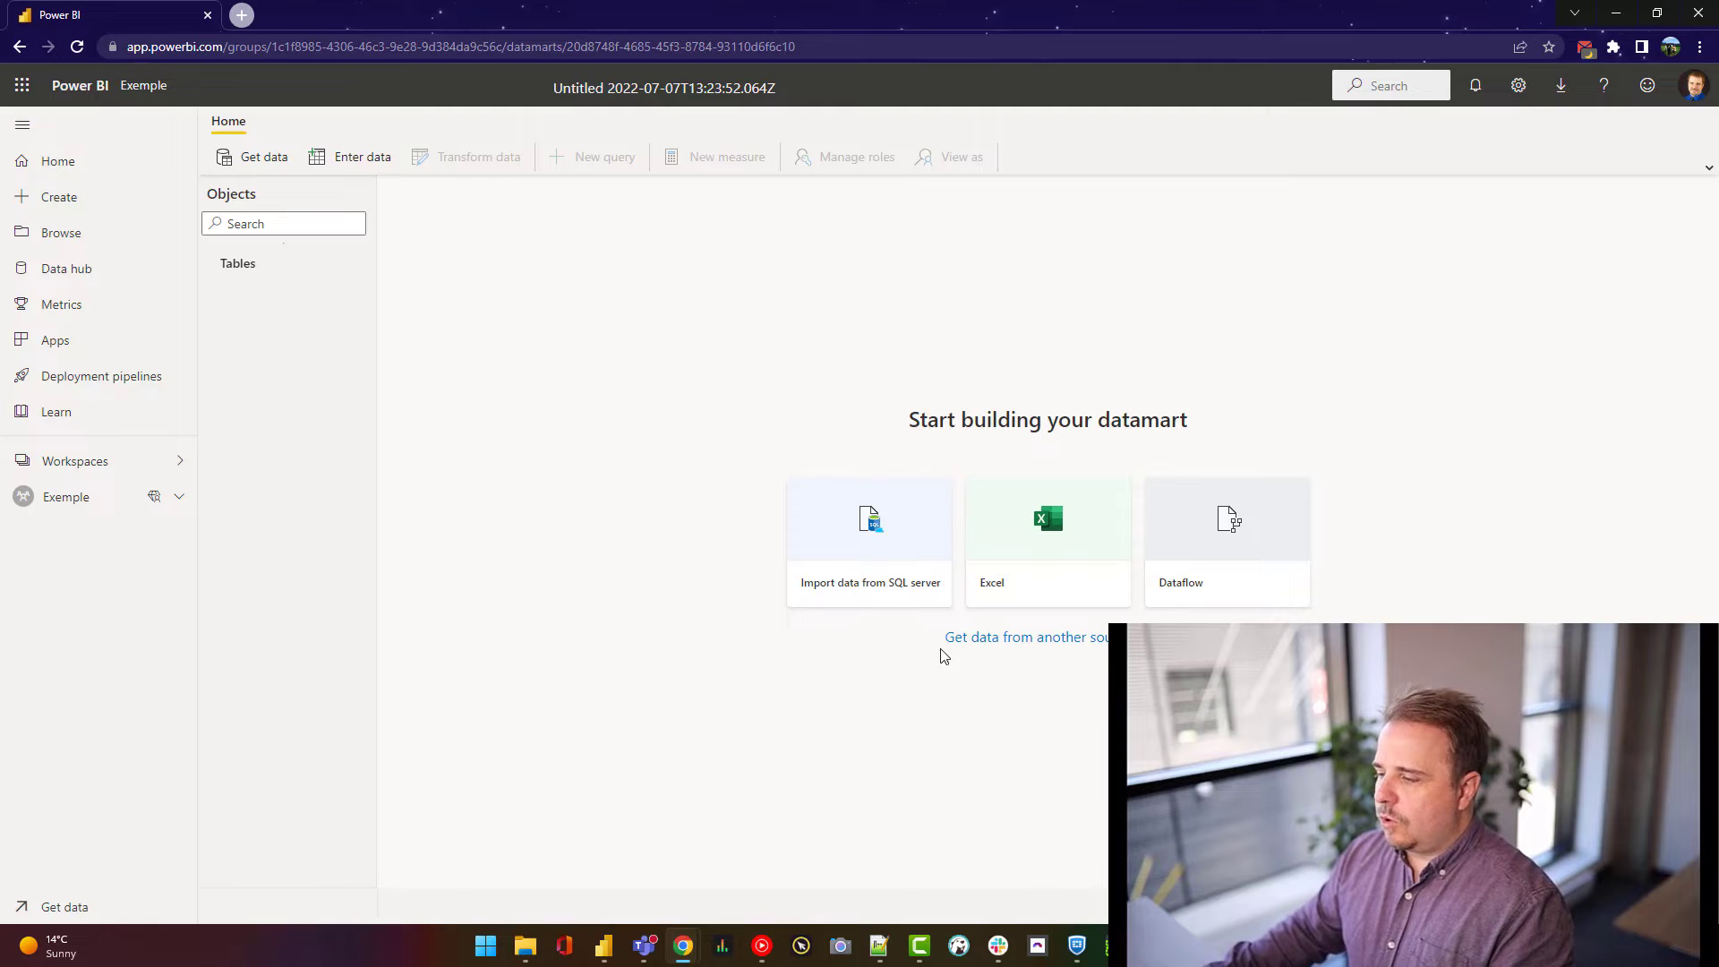
pyautogui.click(993, 646)
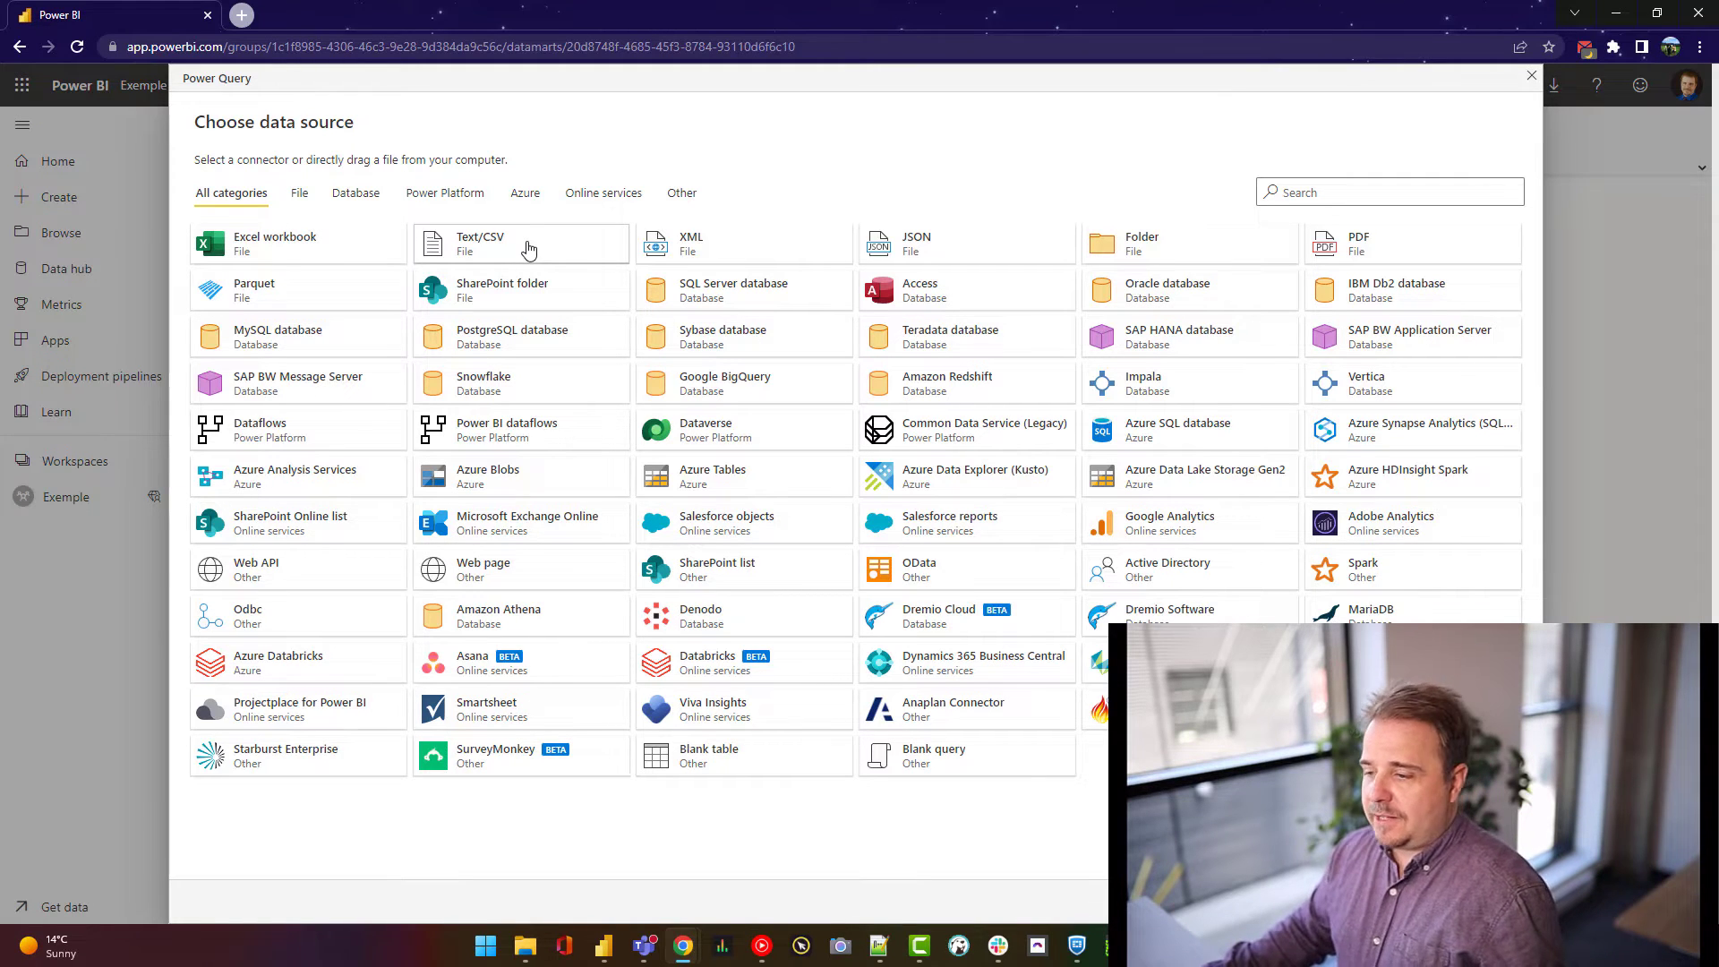
pyautogui.click(529, 248)
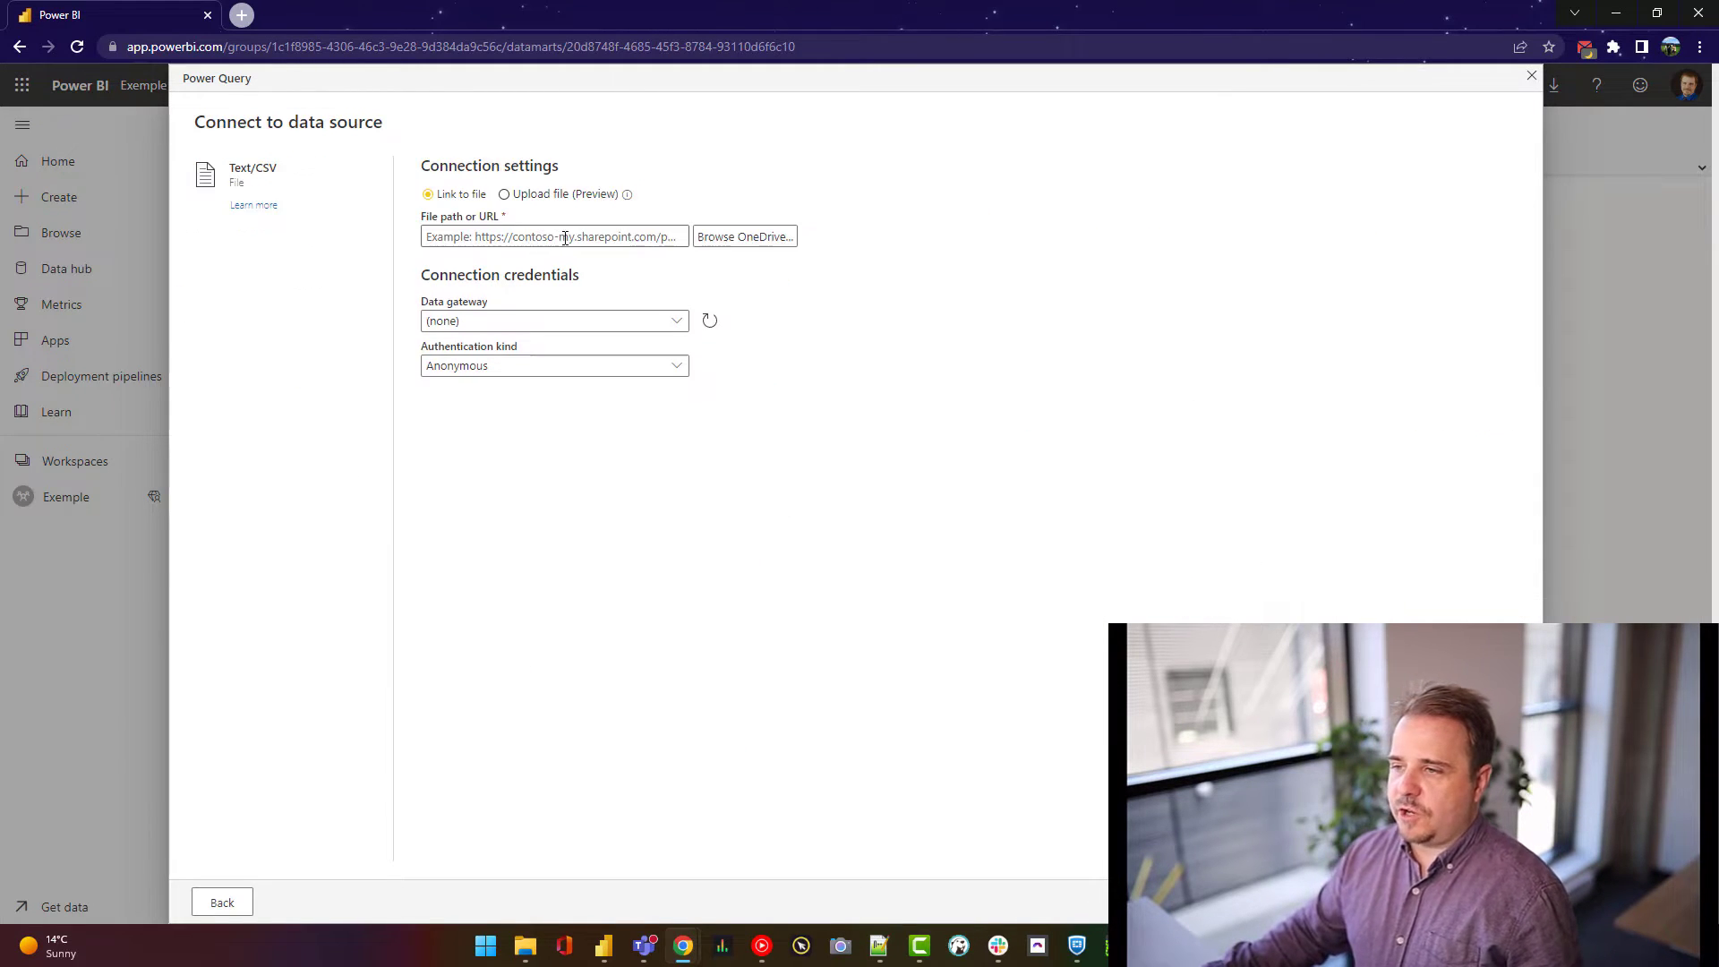
pyautogui.click(755, 238)
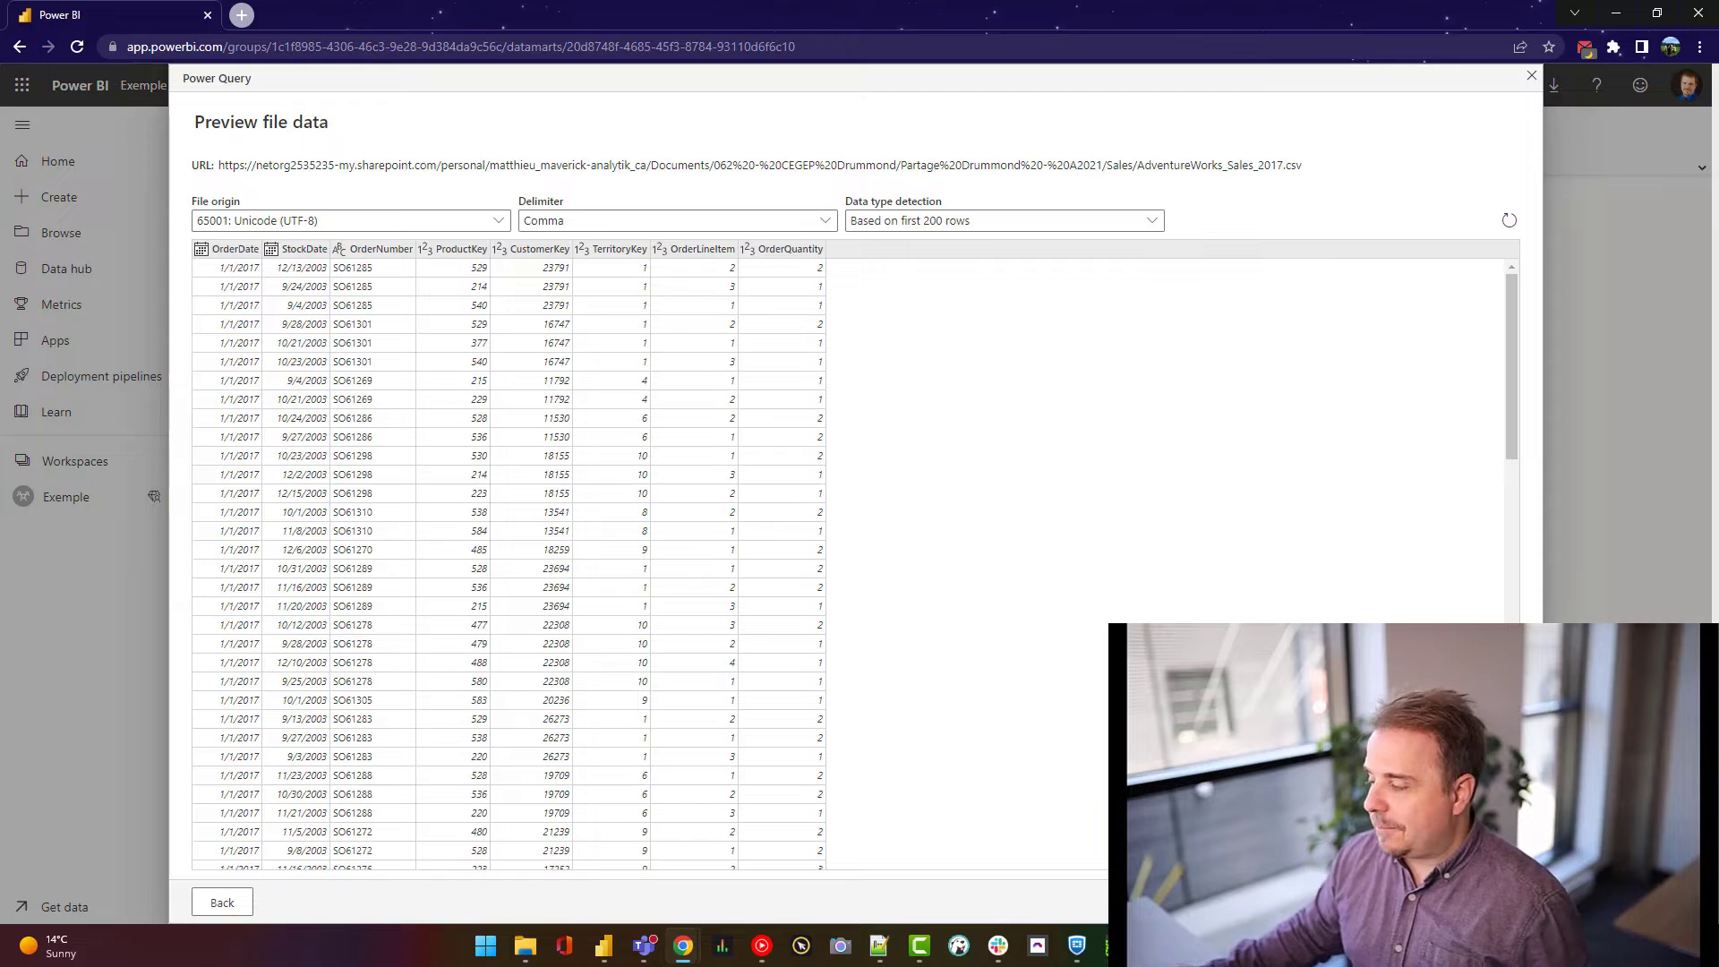
pyautogui.press('Return')
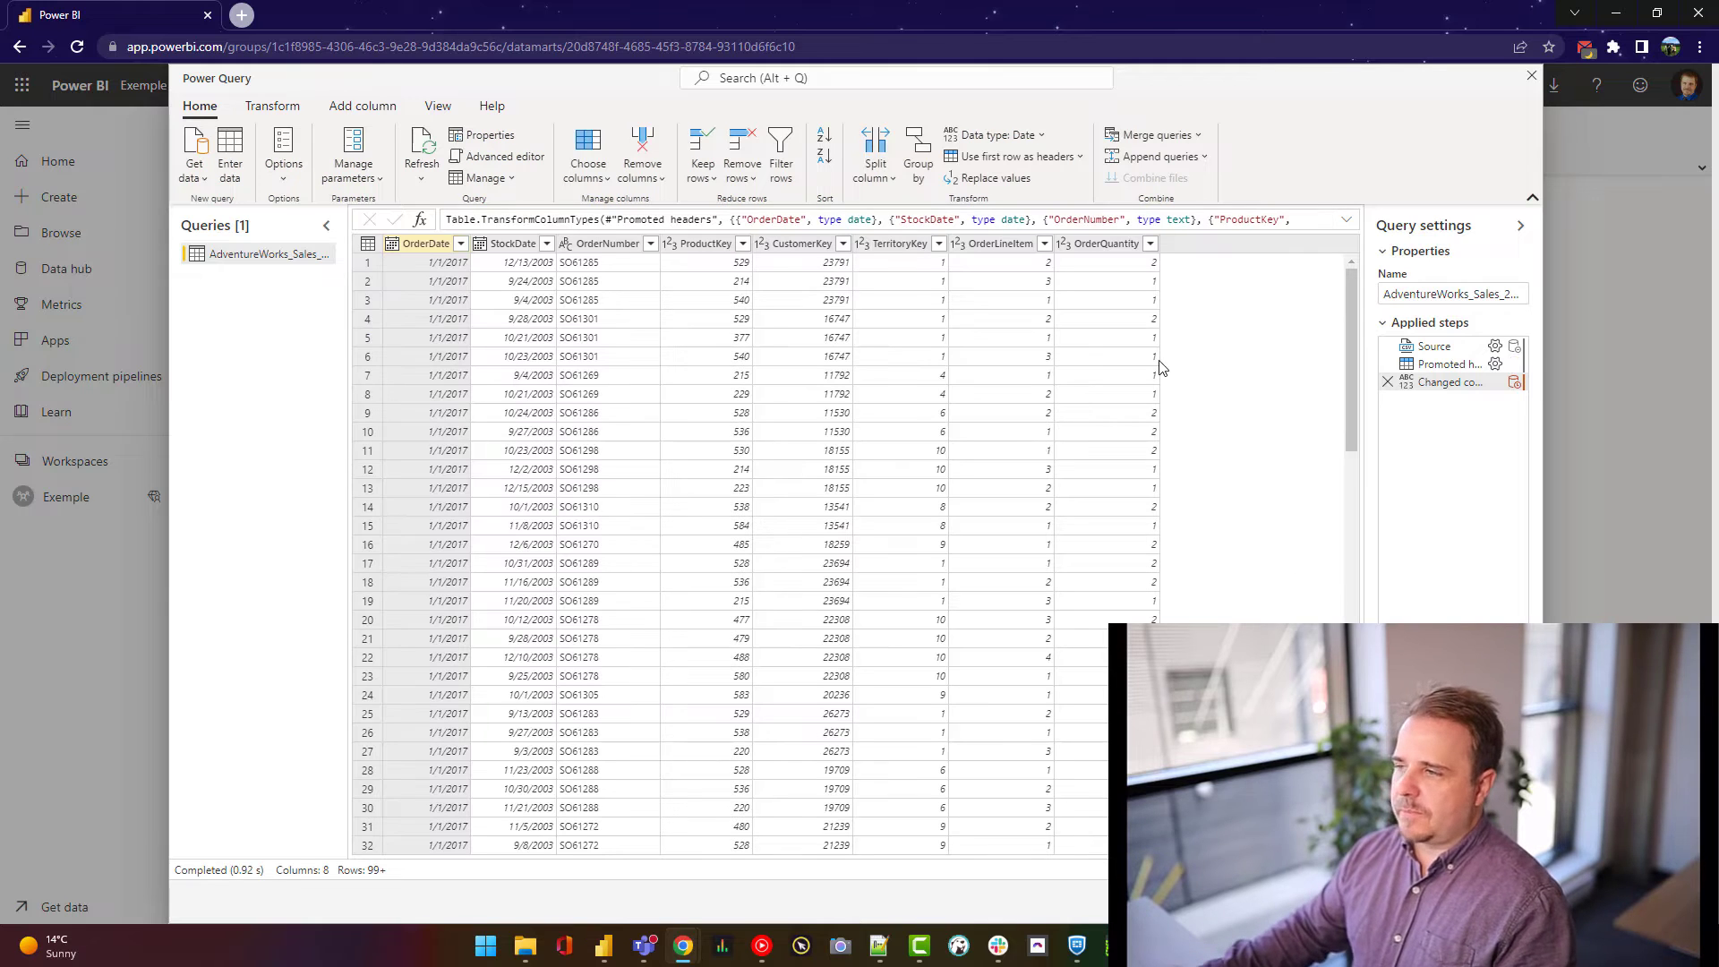
# Add the Customers table from a second Text/CSV source and load both tables into the datamart
pyautogui.click(198, 176)
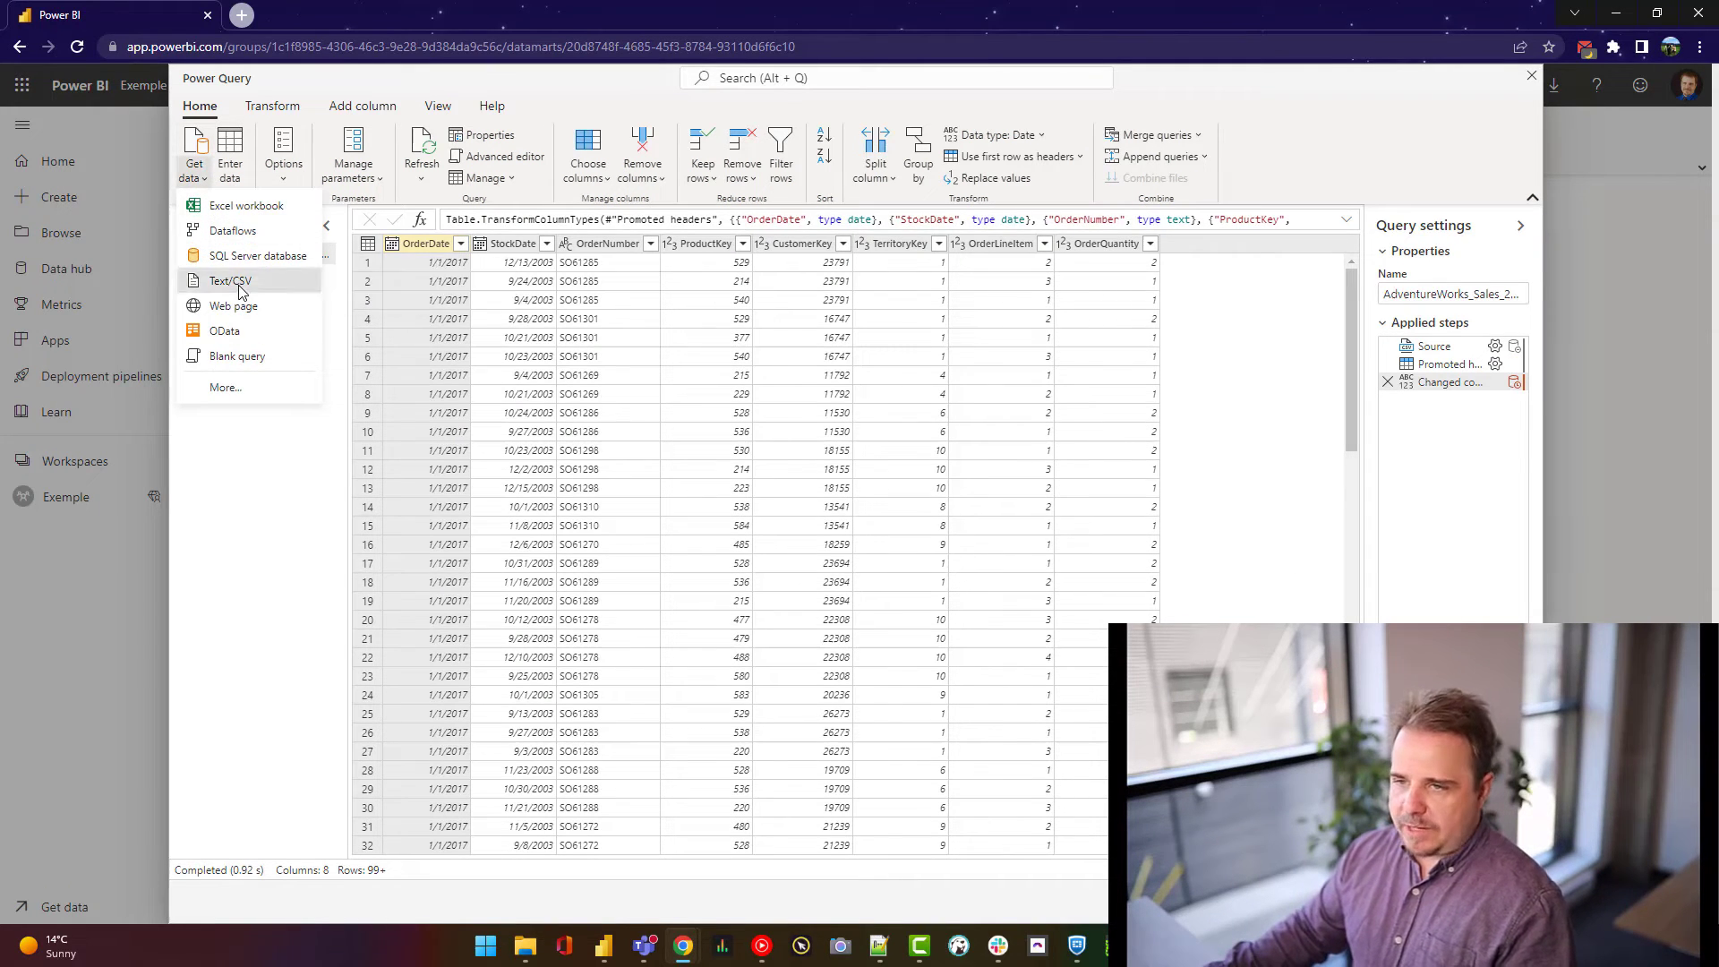
pyautogui.click(240, 287)
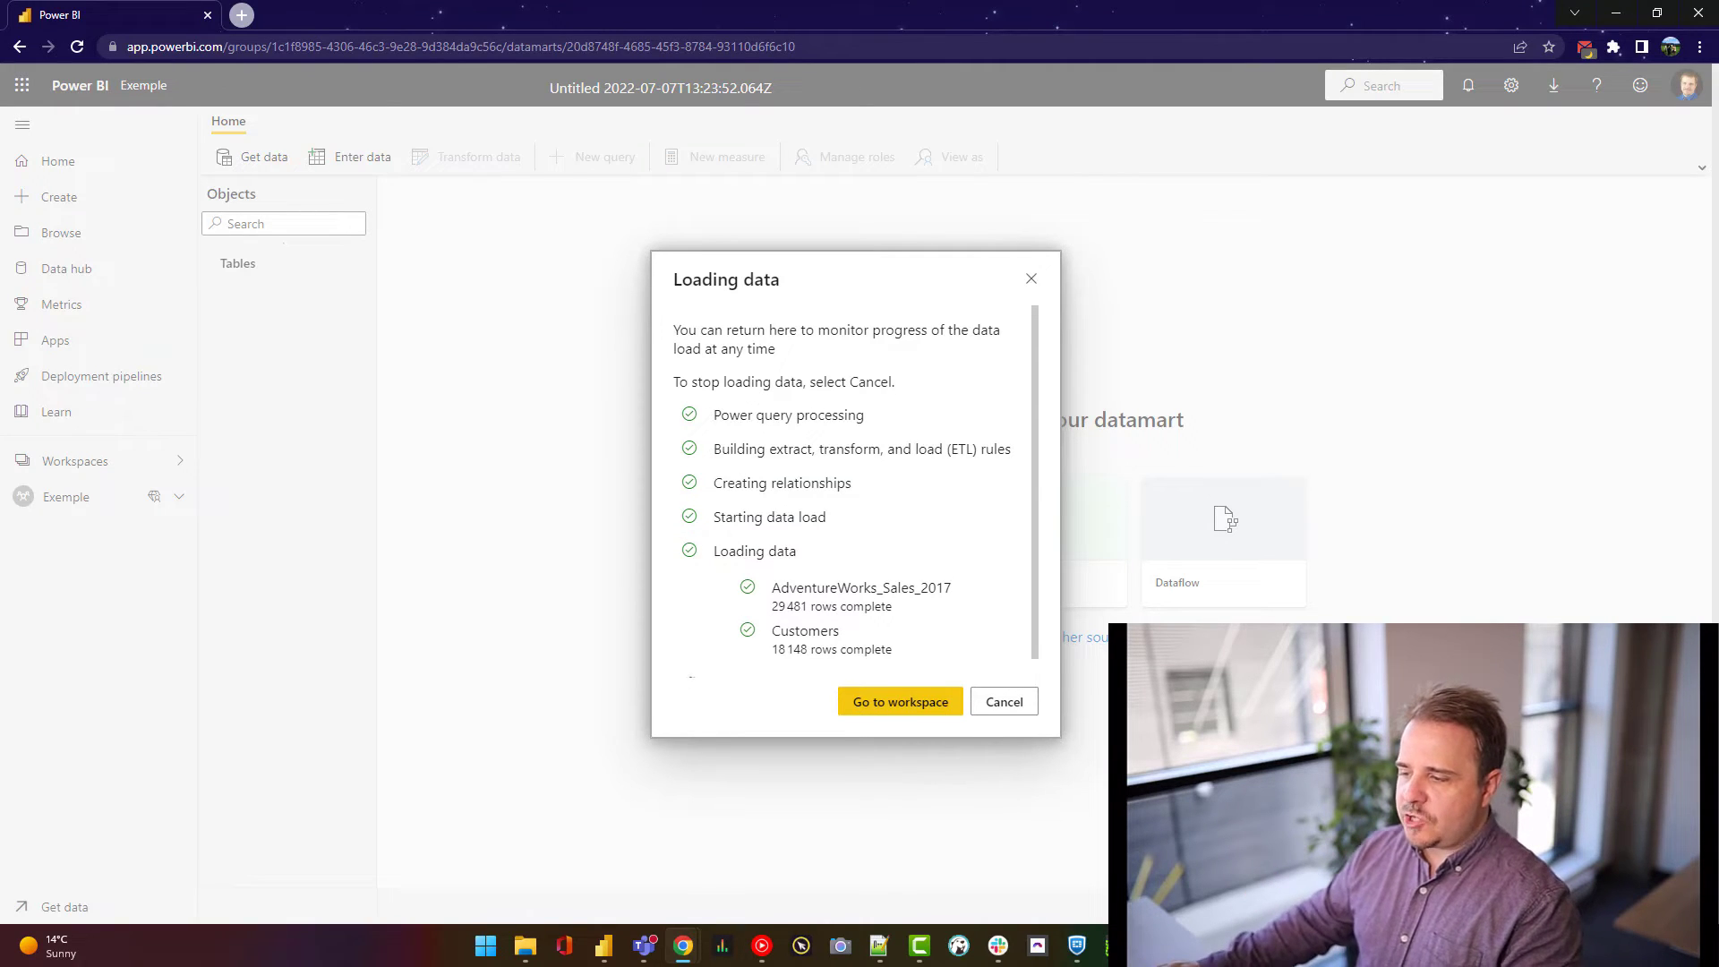
pyautogui.scroll(-1, 850, 508)
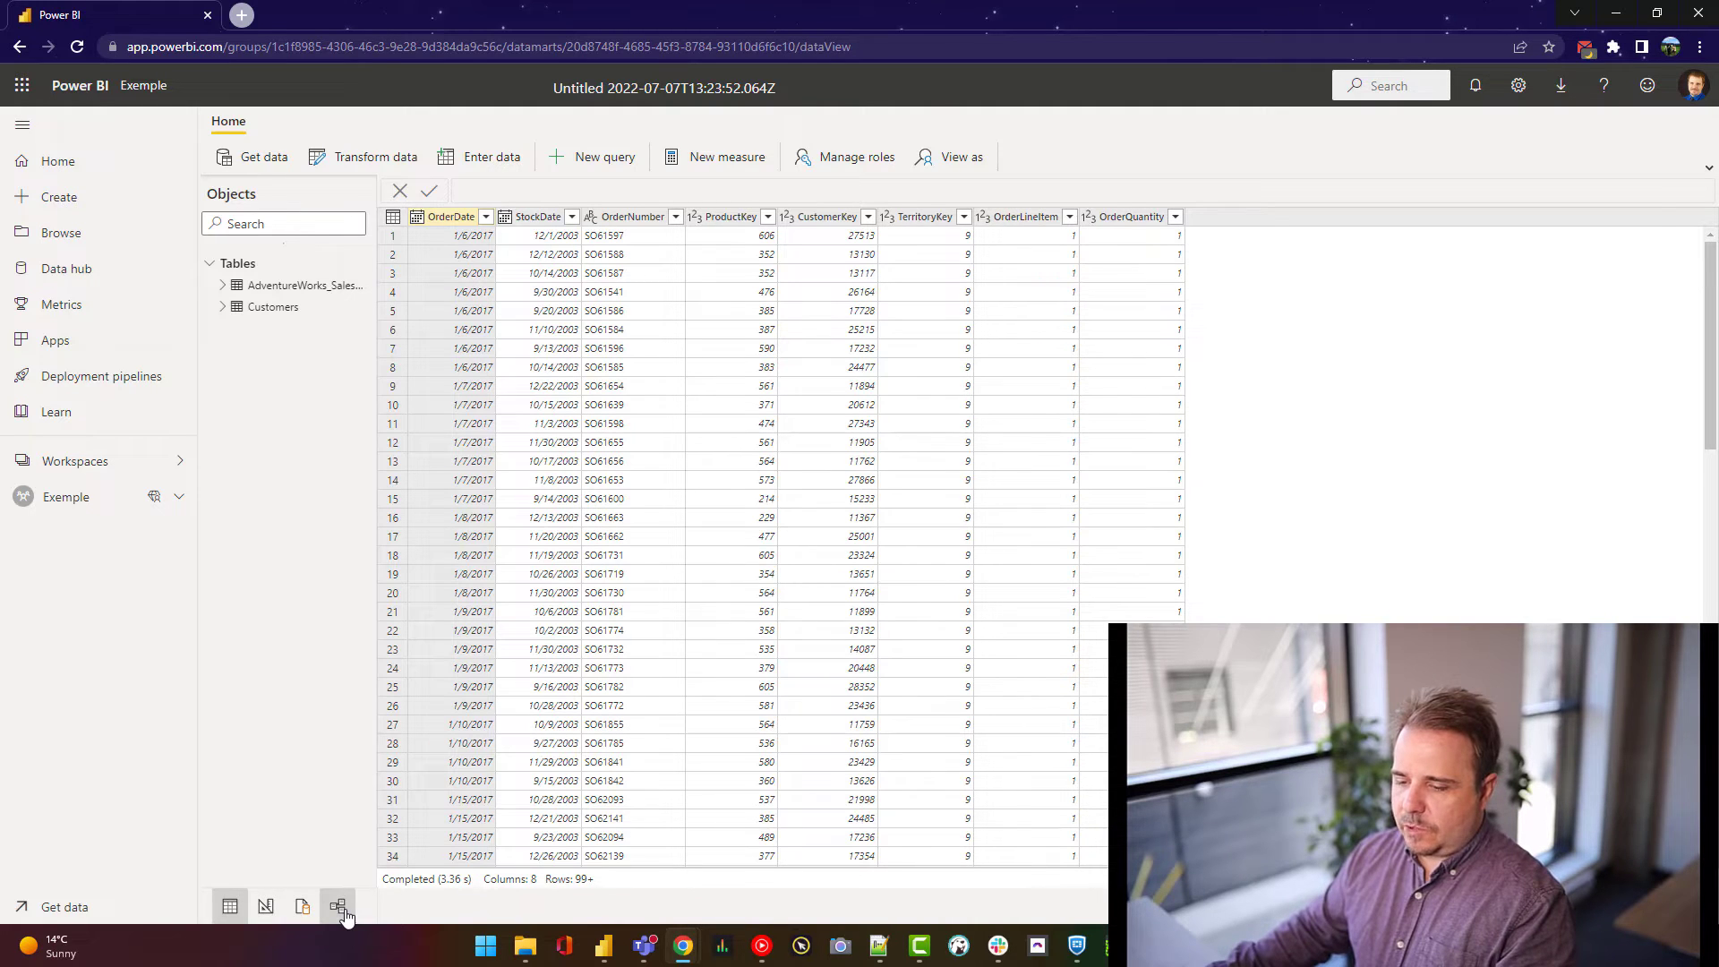
# Create an active many-to-one relationship with single cross filter direction from AdventureWorks_Sales_2017 to Customers on CustomerKey in the data model
pyautogui.click(338, 907)
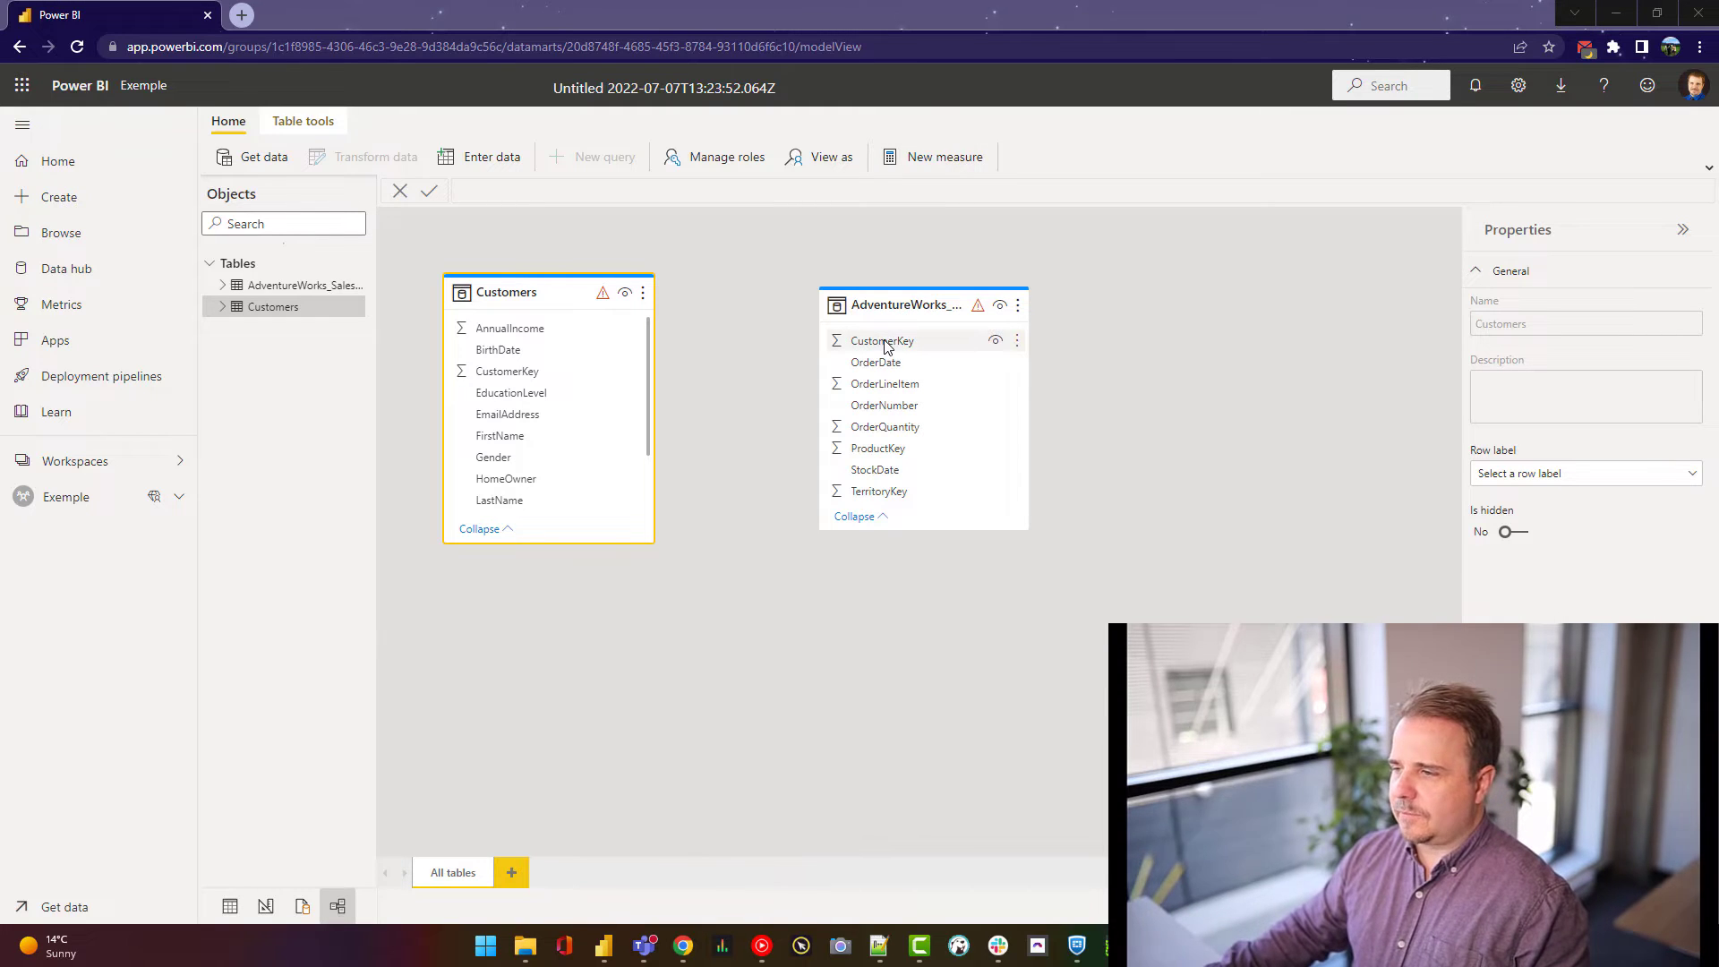
pyautogui.moveTo(887, 347); pyautogui.dragTo(538, 373)
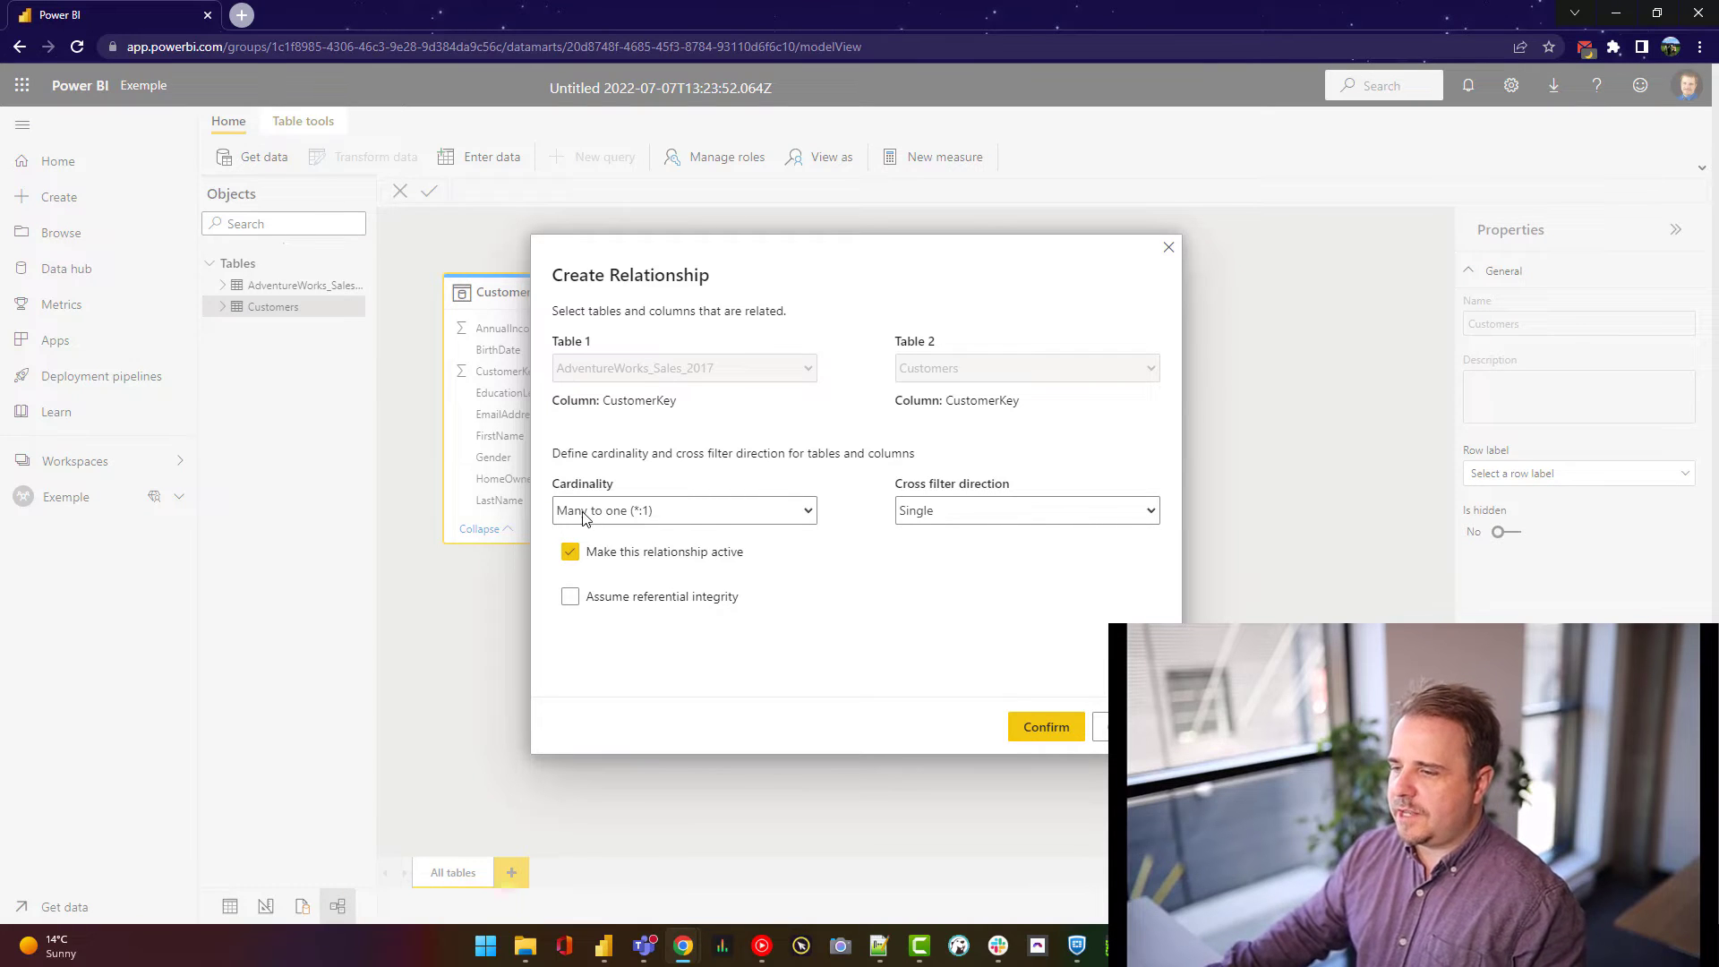
pyautogui.click(1046, 730)
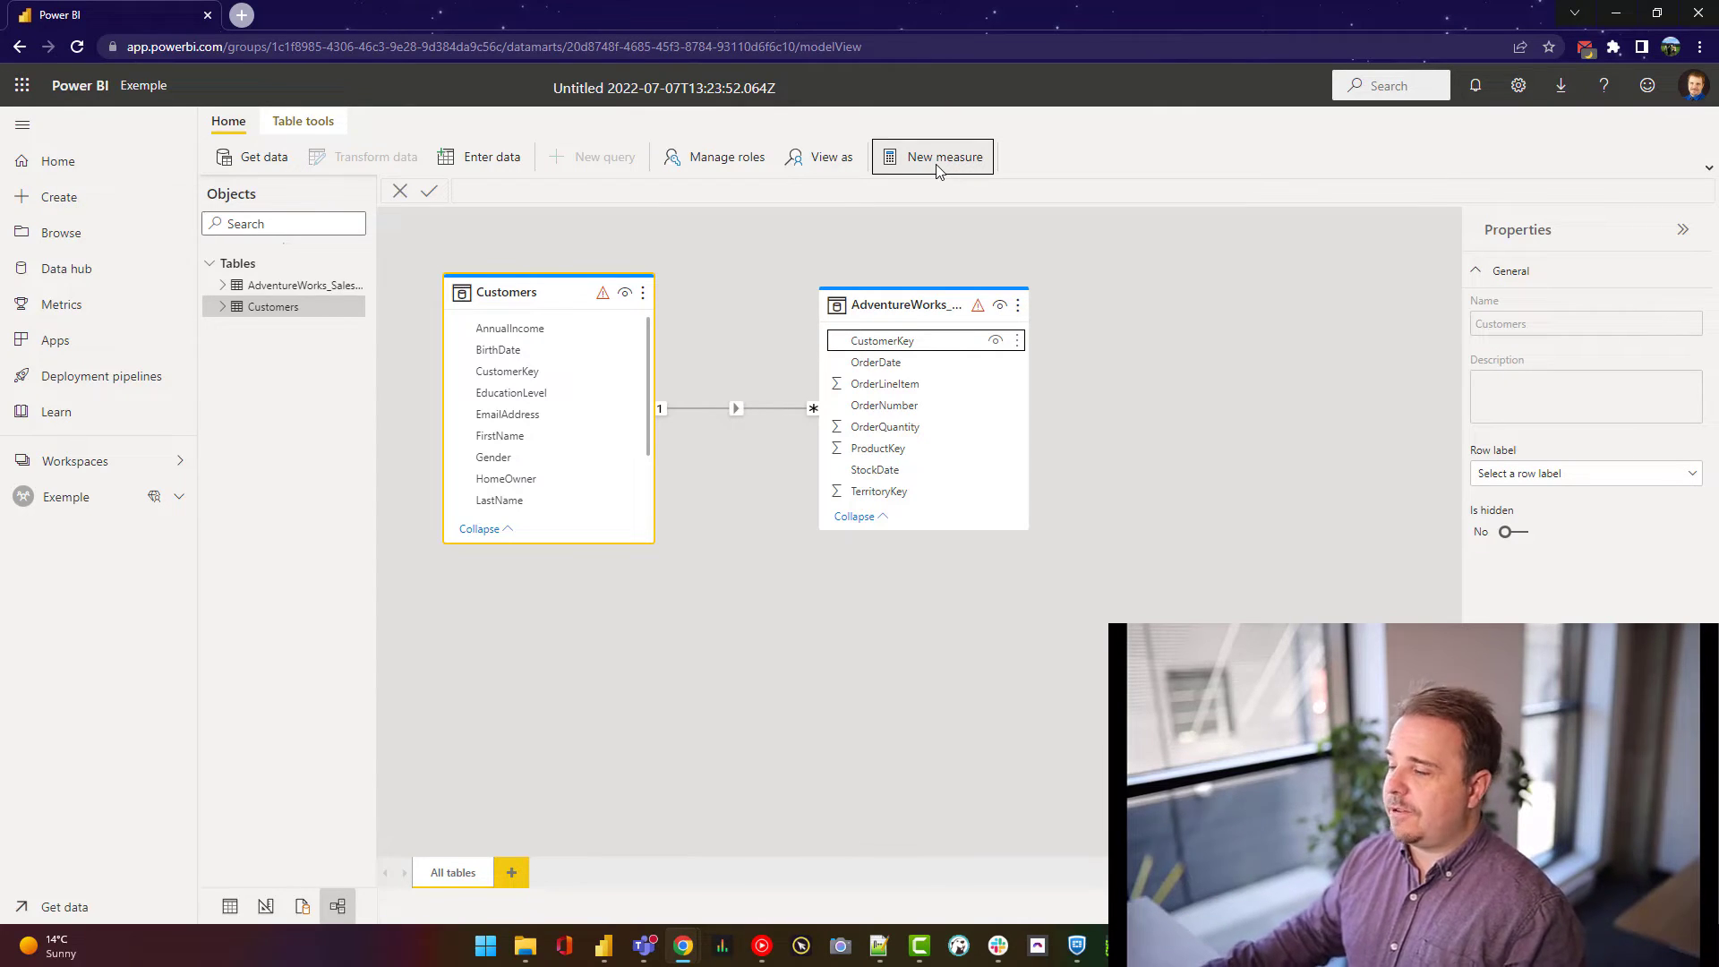
# Write and run the SQL query "SELECT DISTINCT Customers.EducationLevel FROM Customers" in the datamart
pyautogui.click(303, 906)
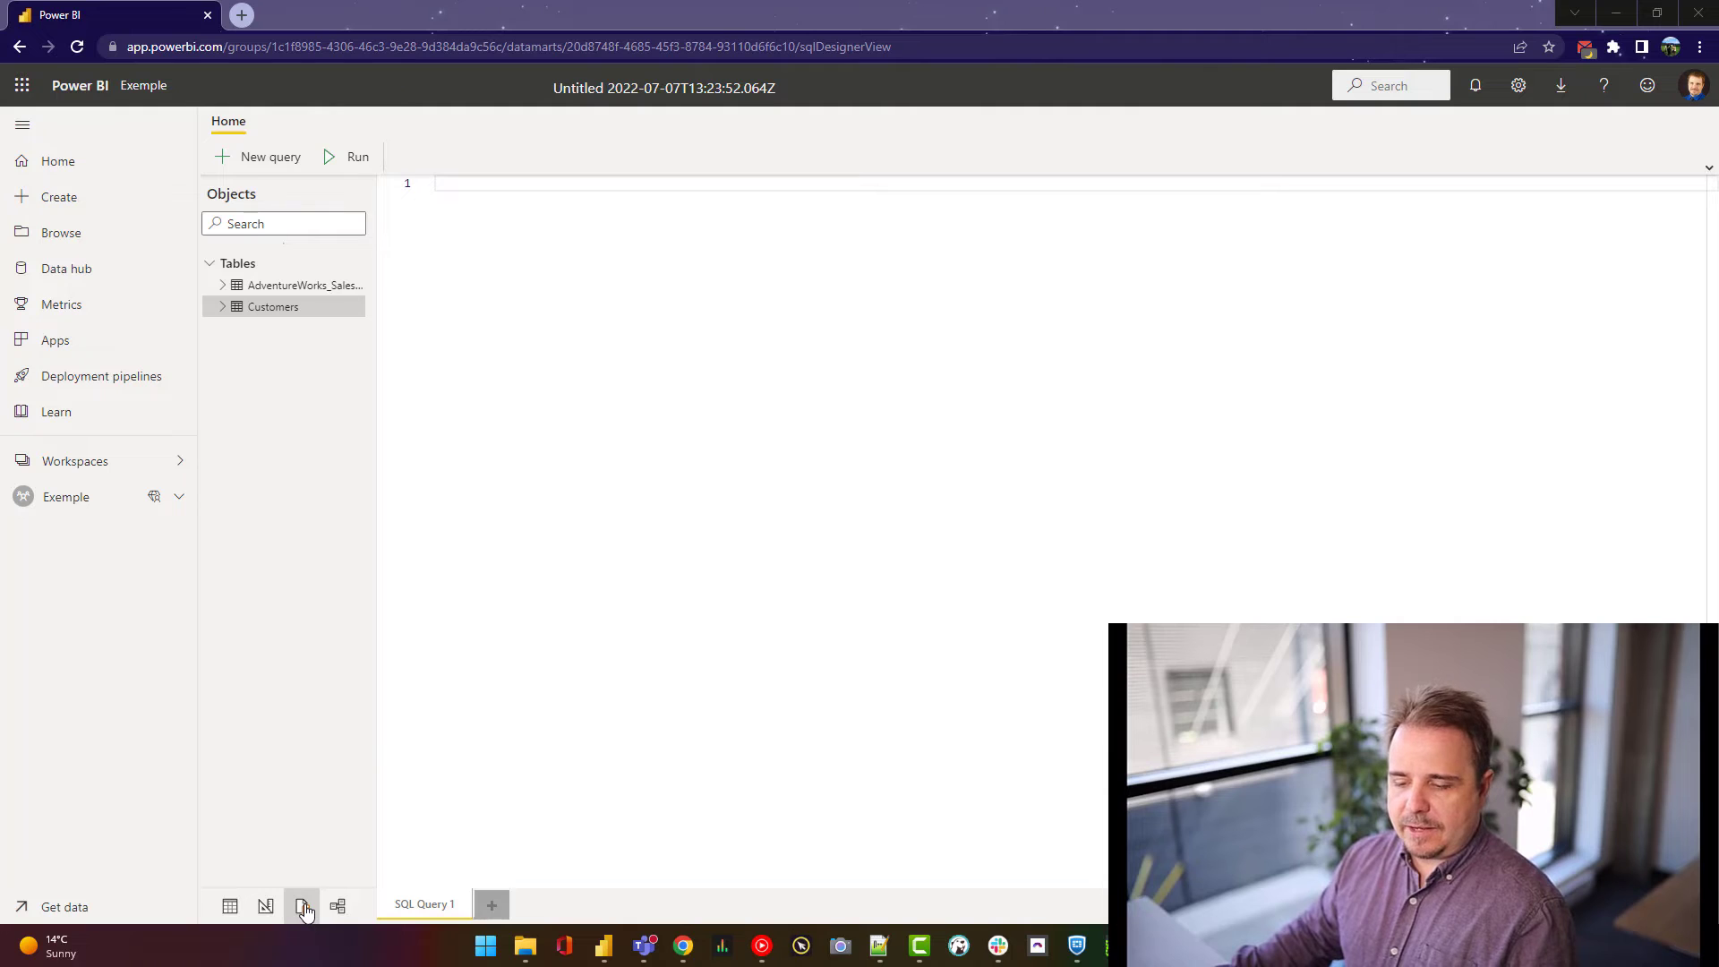
pyautogui.click(559, 276)
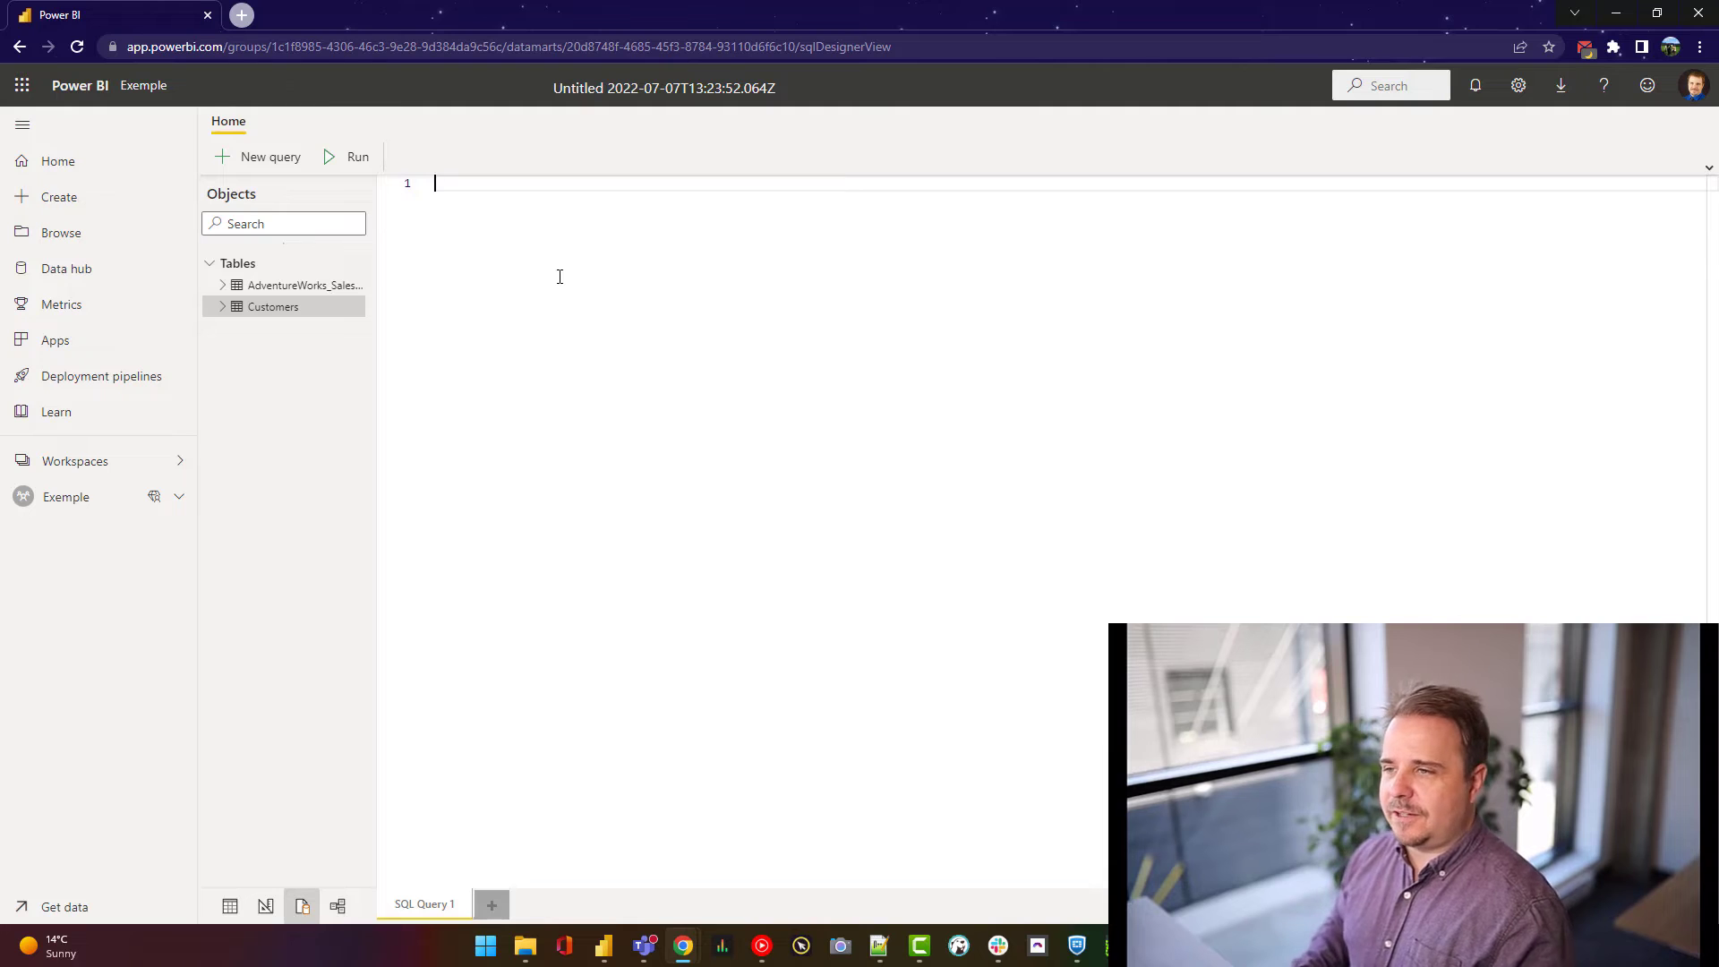
pyautogui.hotkey('ctrl', 'Return')
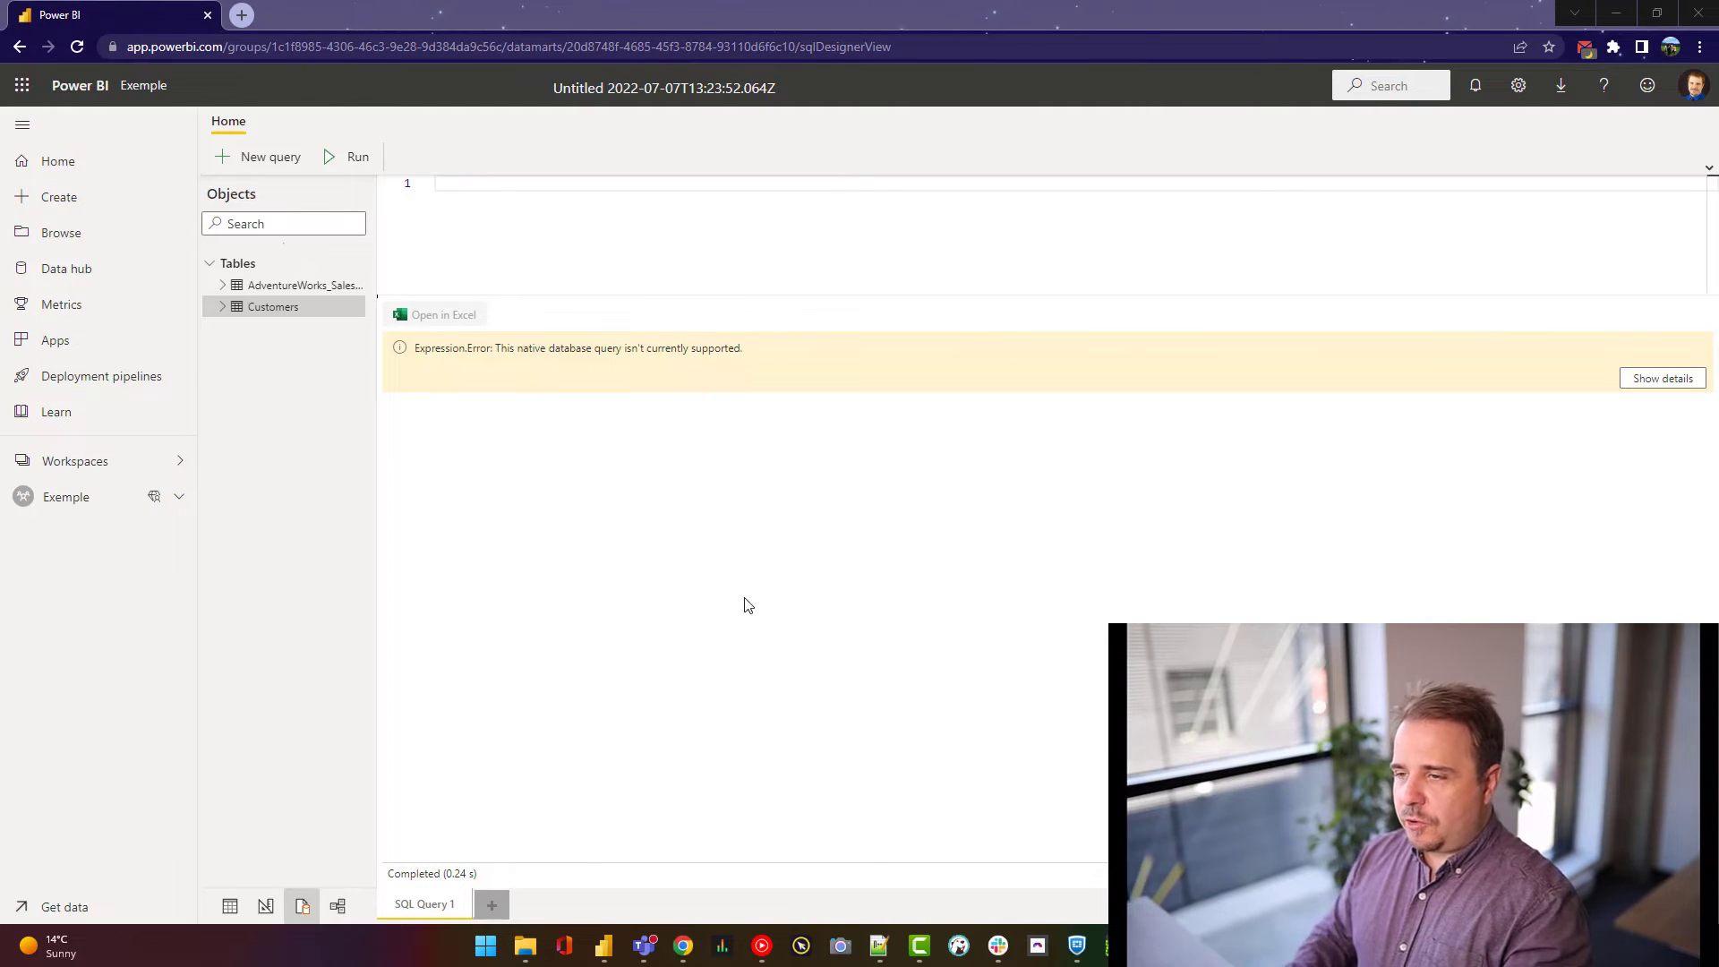
pyautogui.click(627, 189)
pyautogui.write('SE')
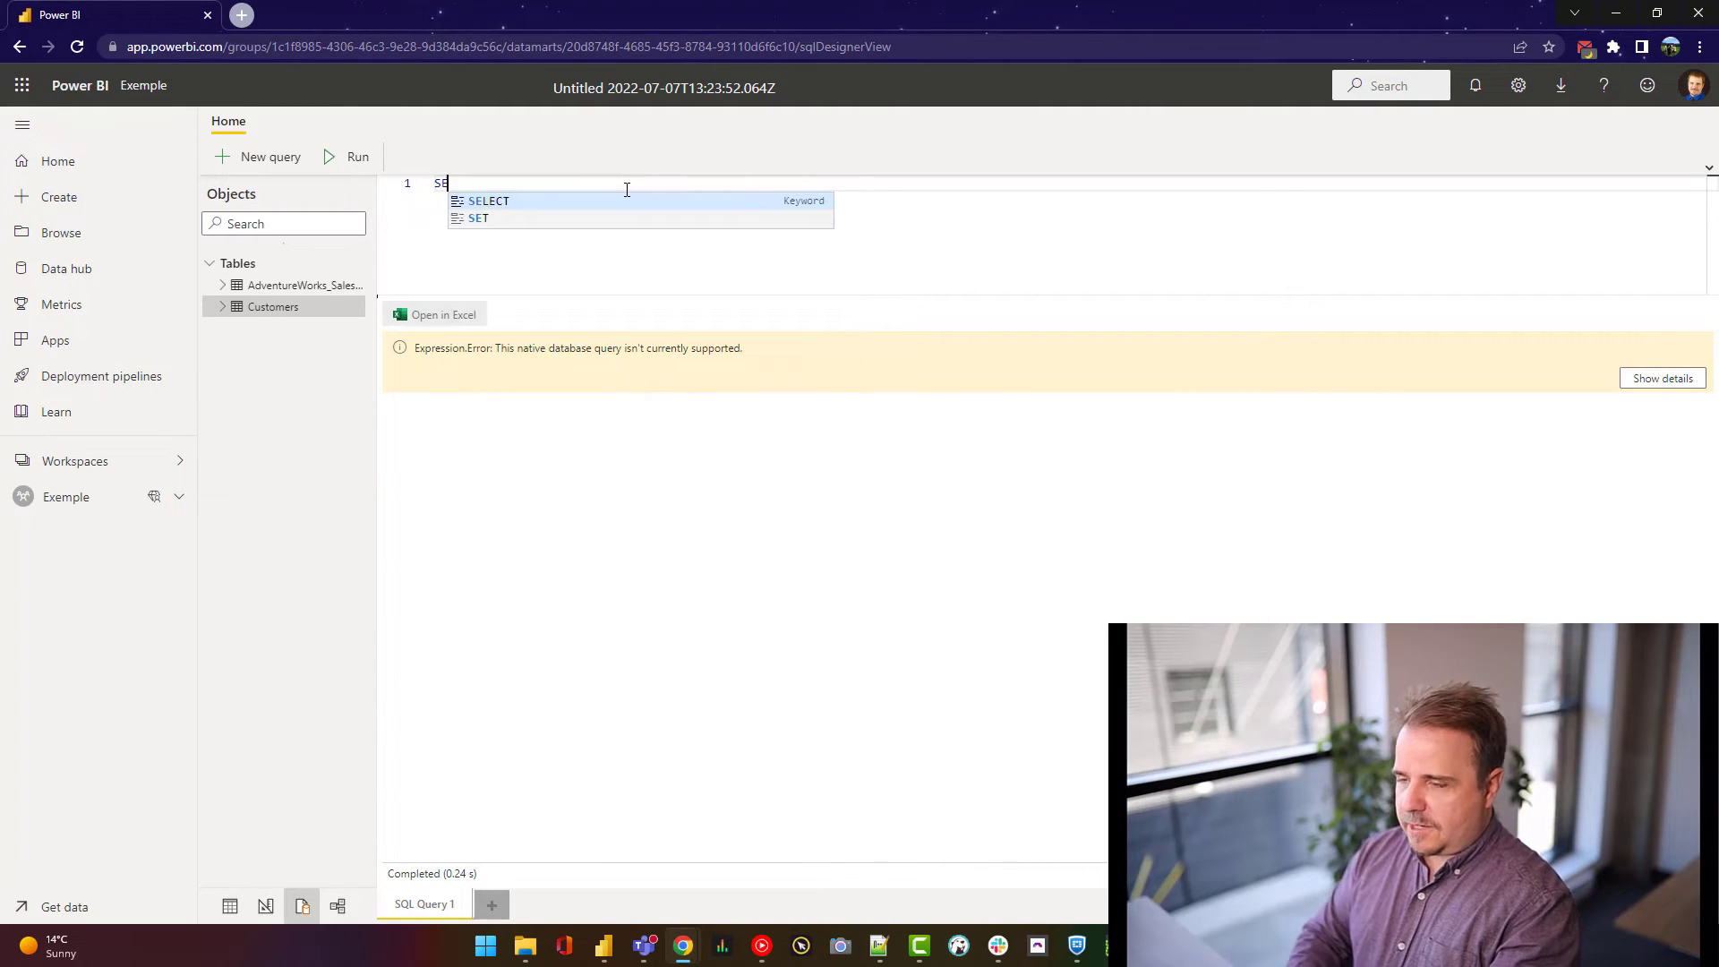
pyautogui.write('LECT DIS')
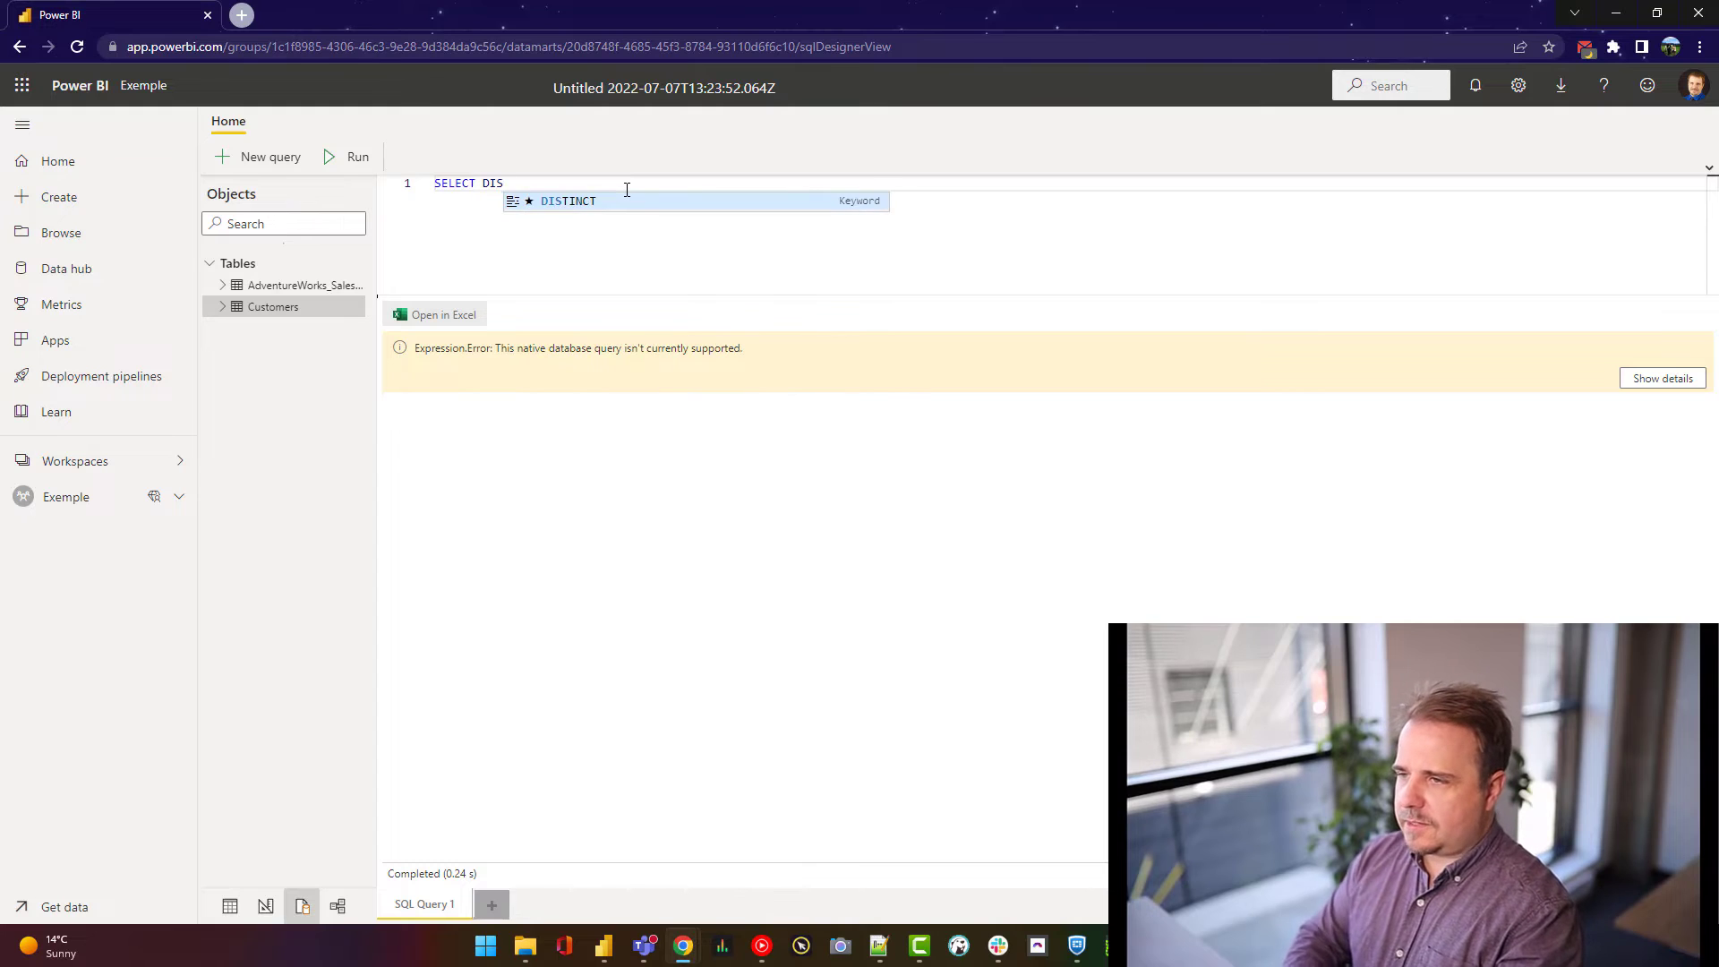
pyautogui.write('TINCT Cus')
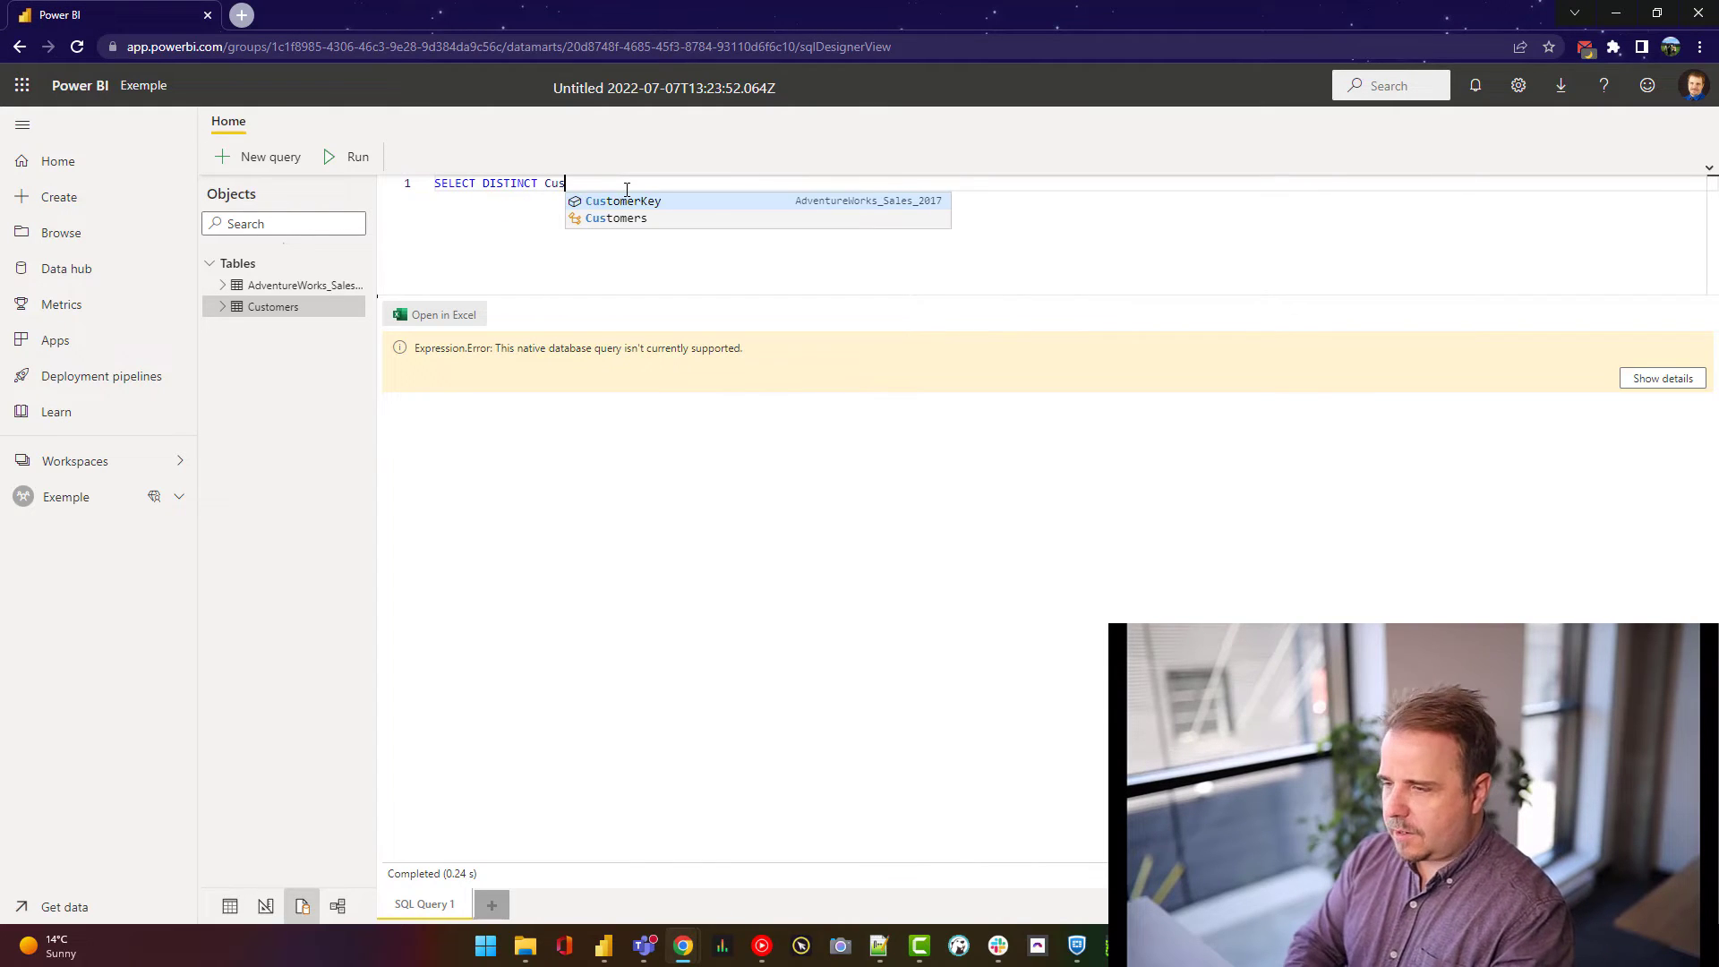
pyautogui.press('Tab')
pyautogui.write('.')
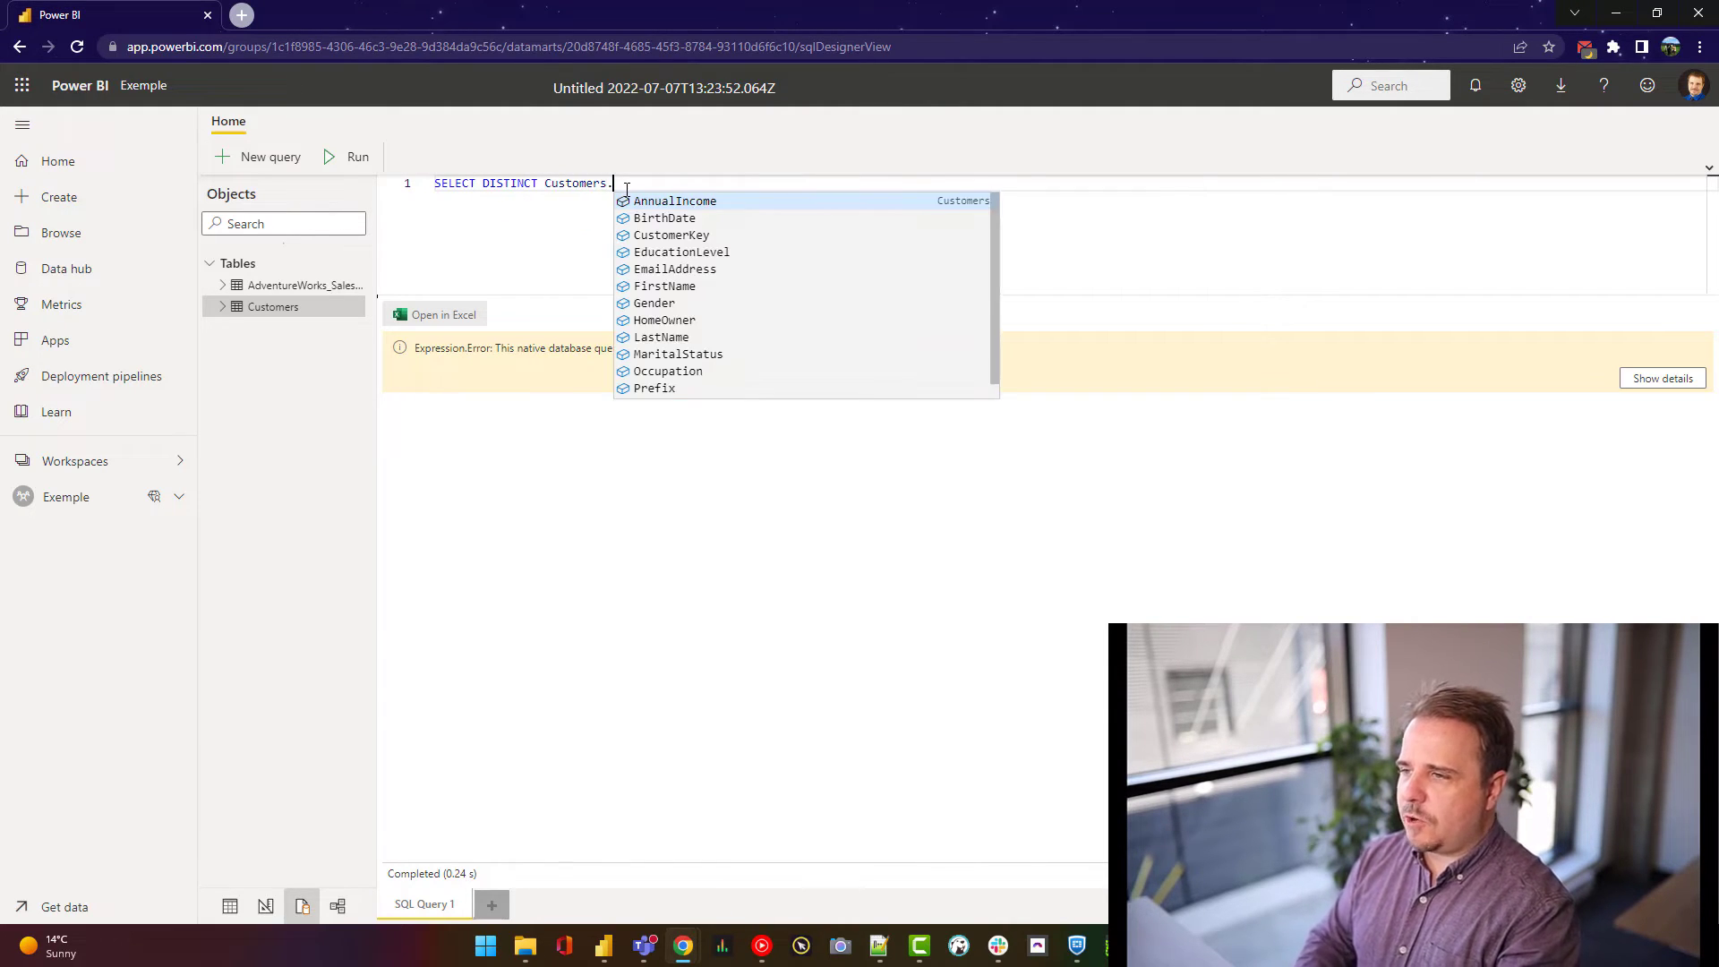
pyautogui.press('Down')
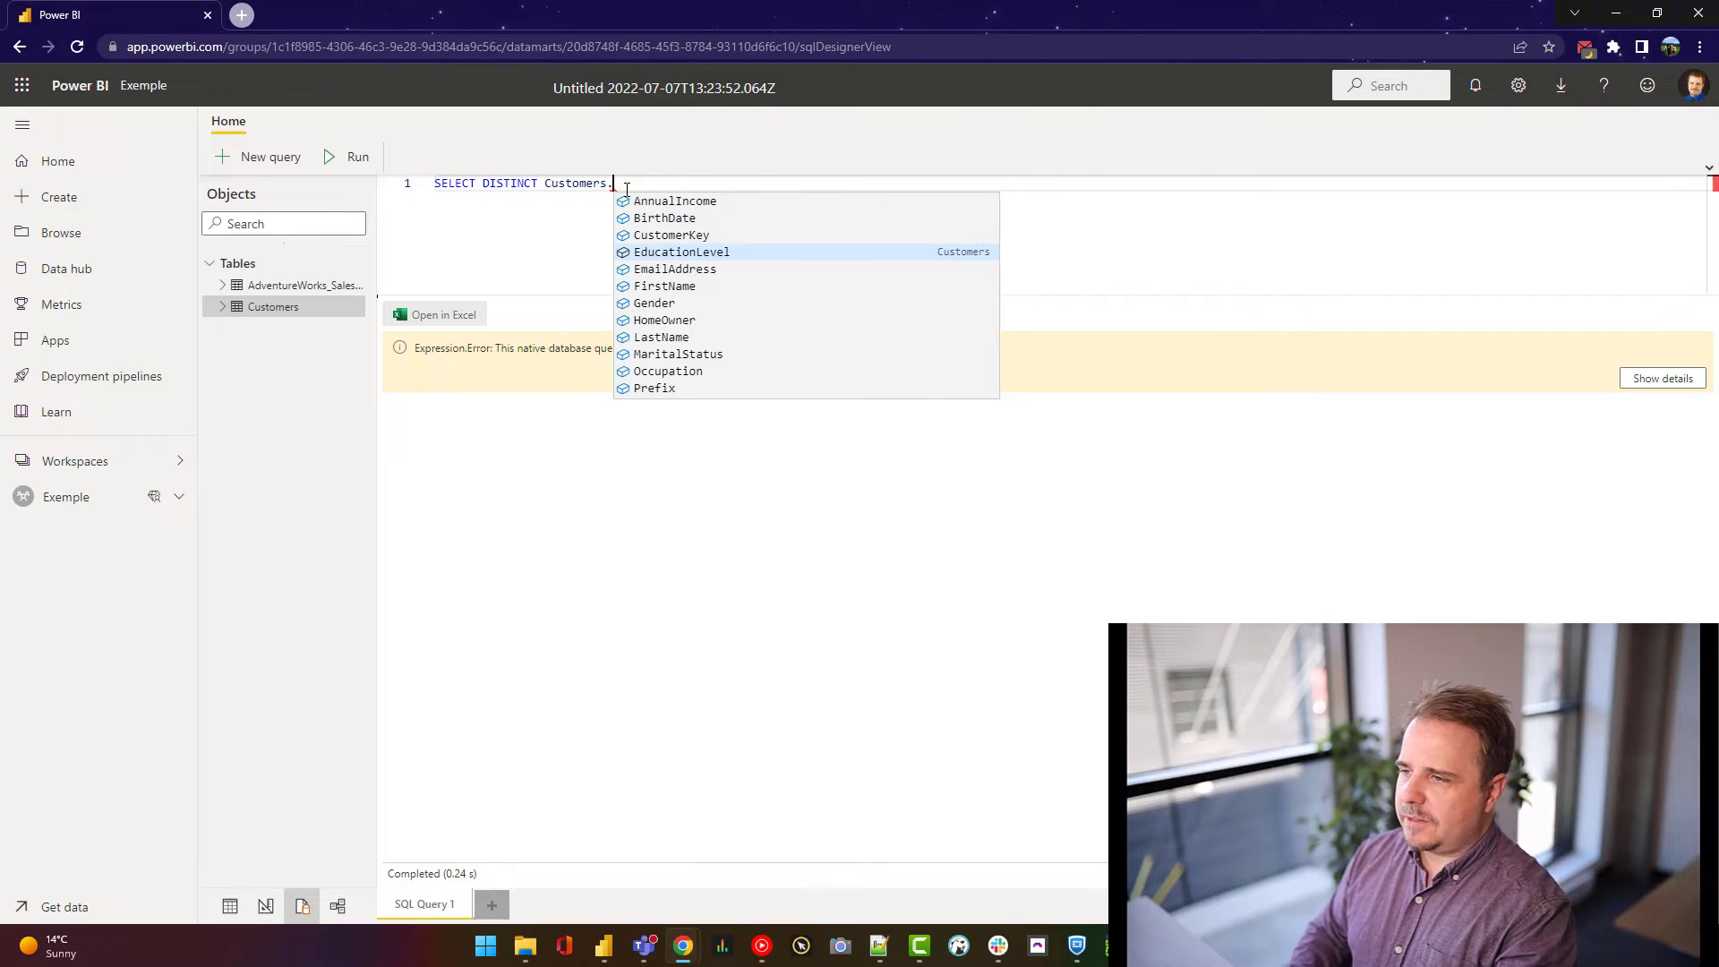
pyautogui.press('Tab')
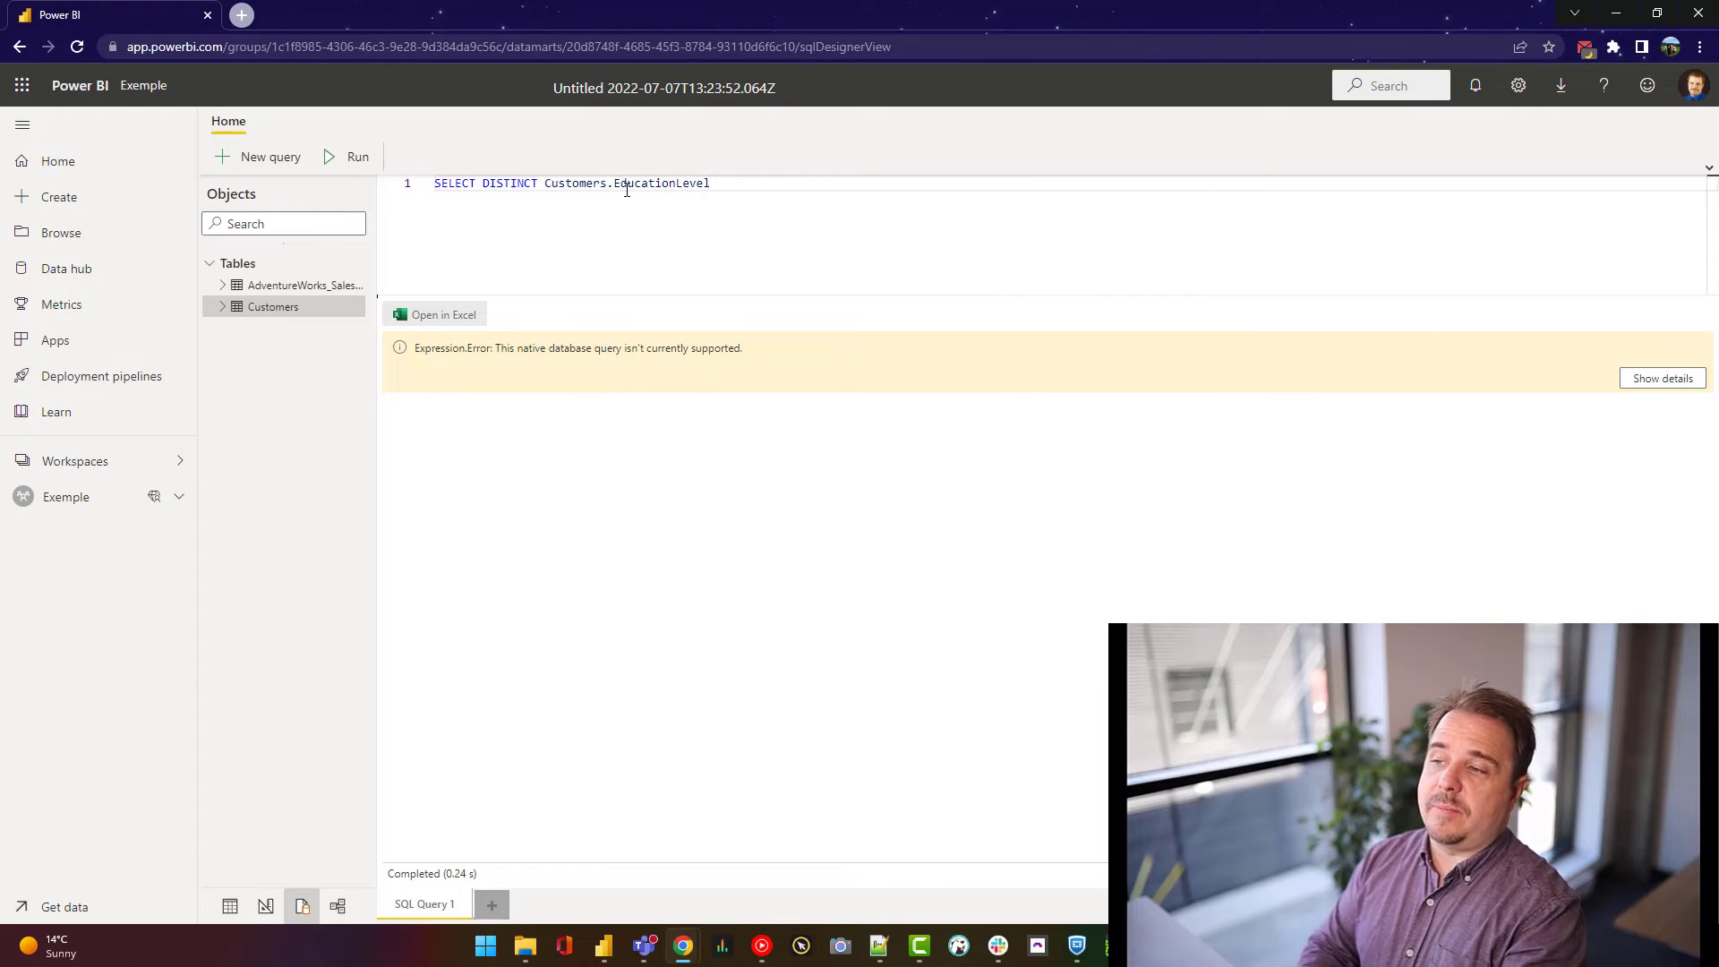
pyautogui.write('FROM C')
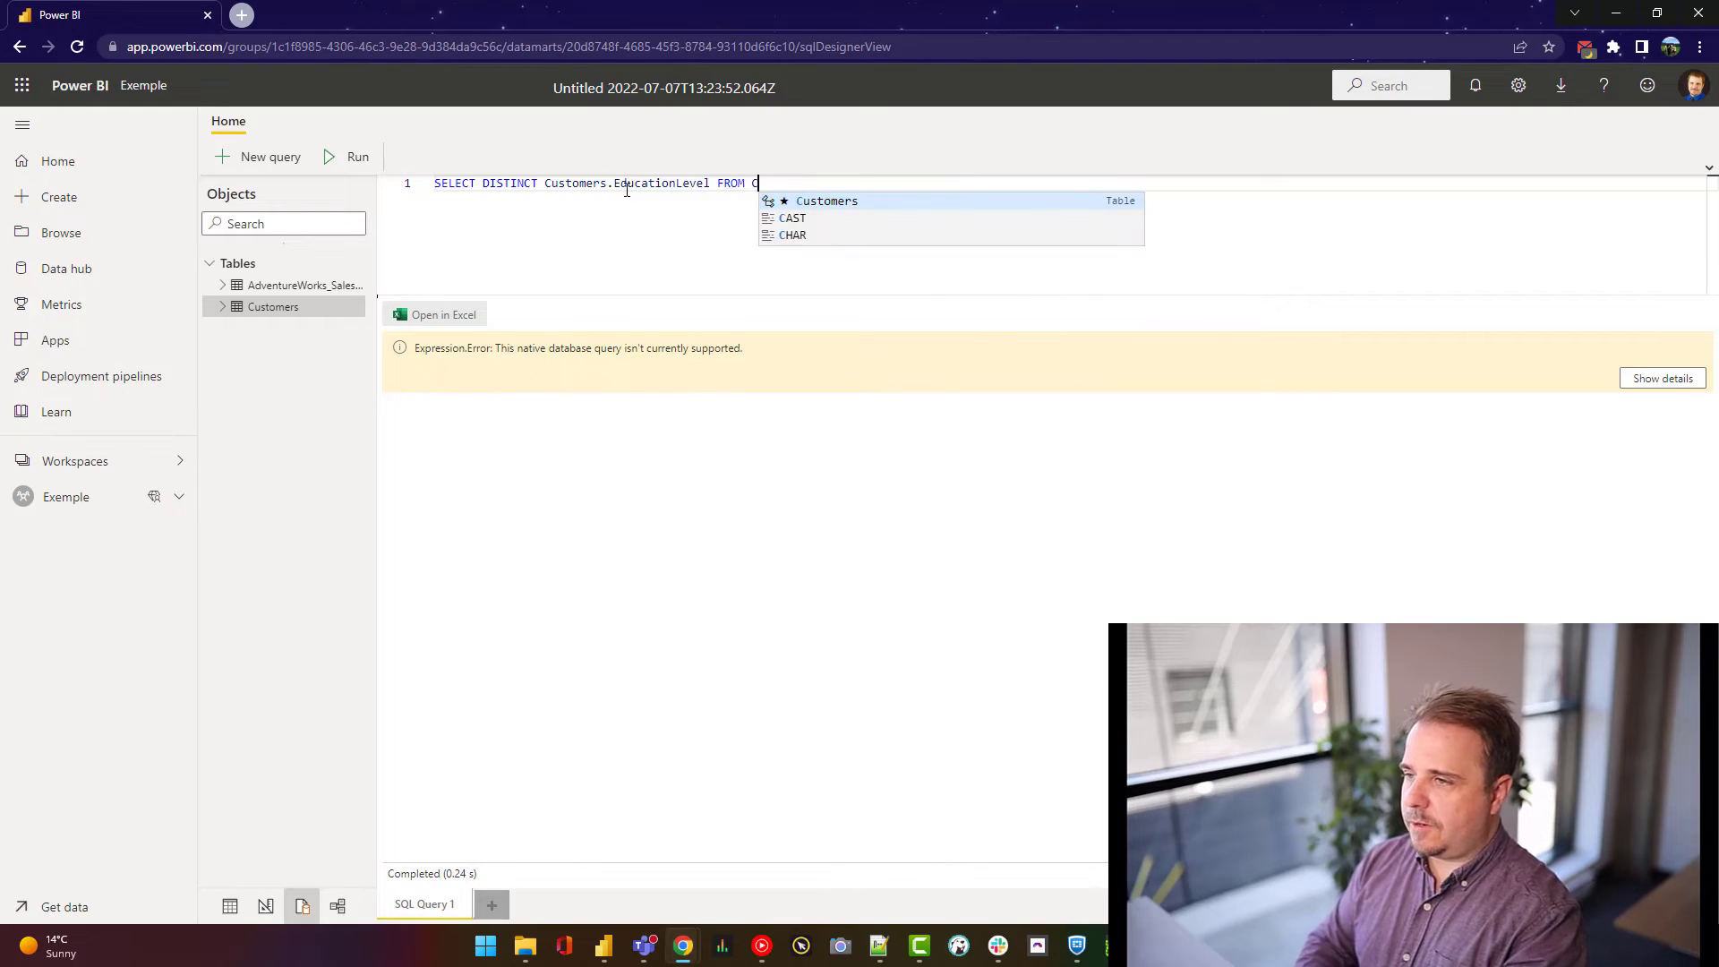
pyautogui.press('Tab')
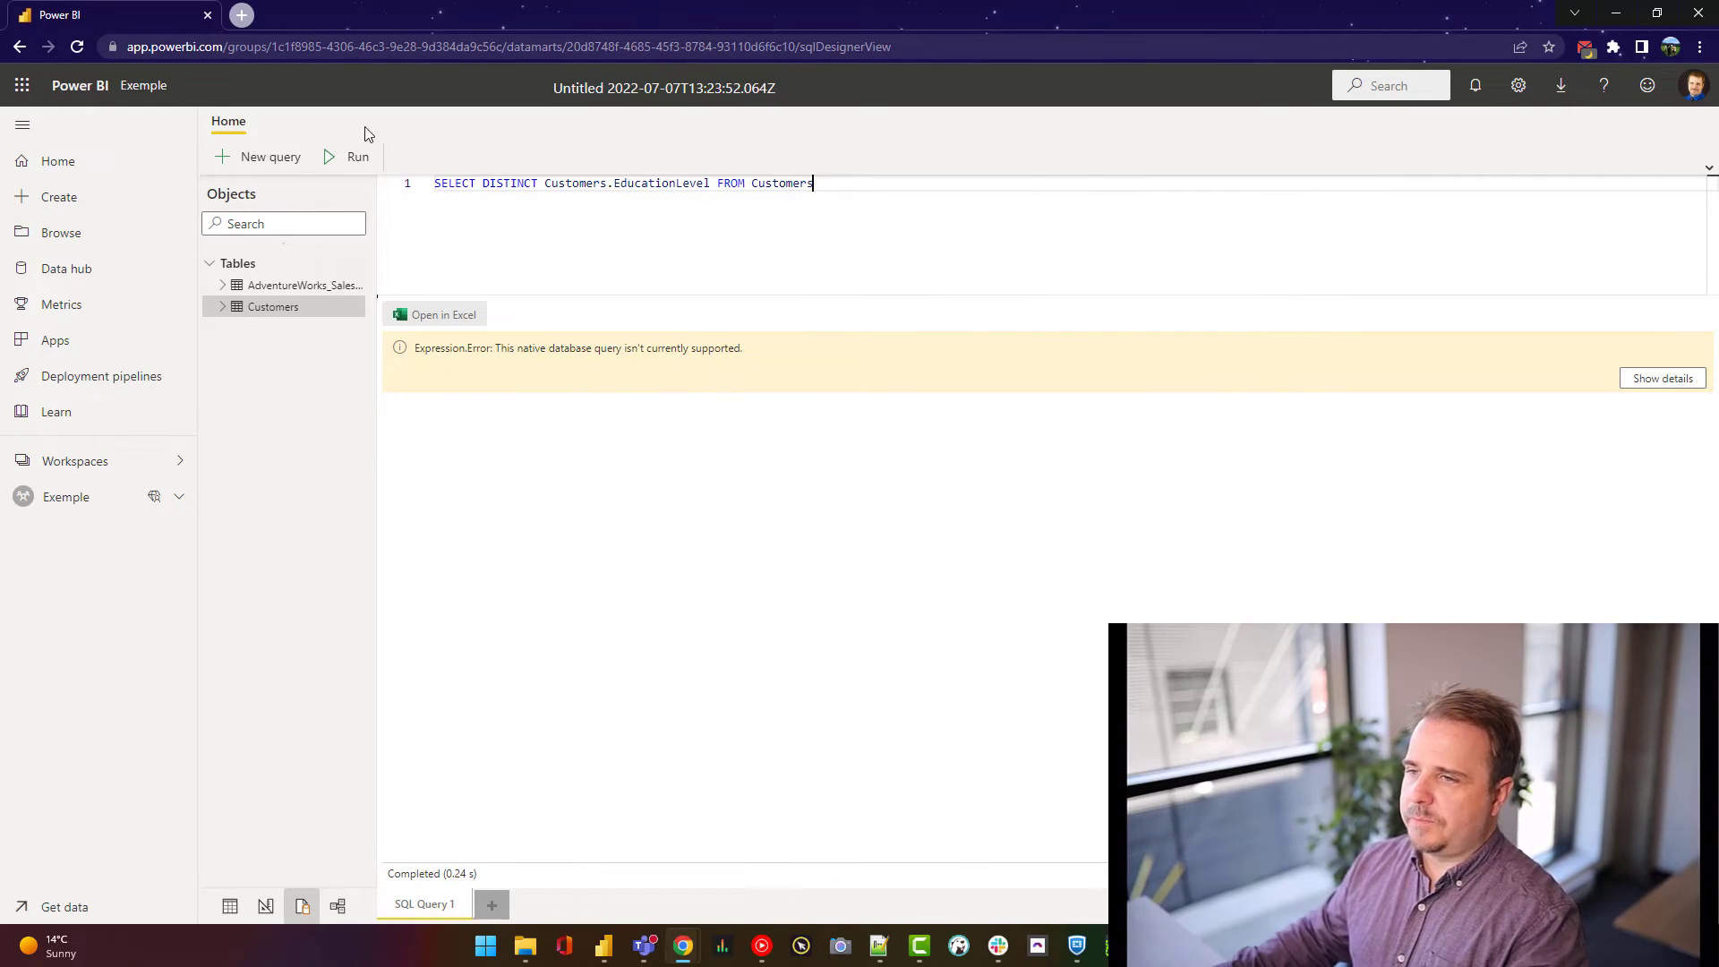
pyautogui.click(353, 158)
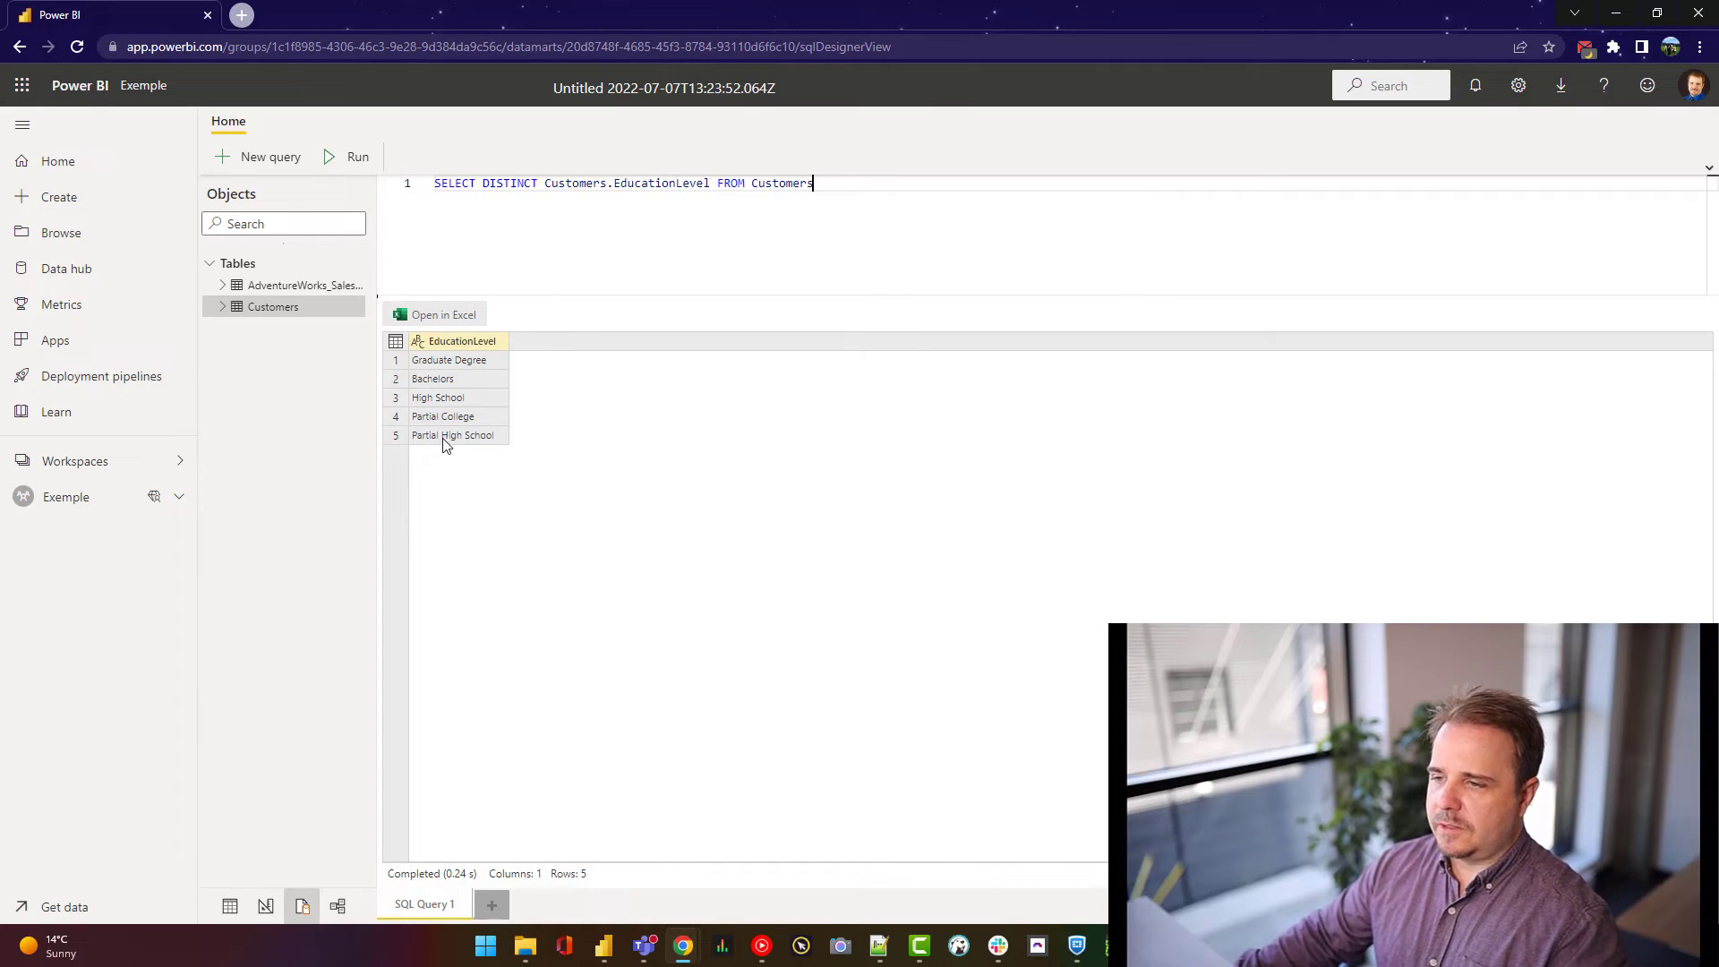
# Export the query results to Excel as Query.xlsx on the desktop, approve the native database query, and inspect the returned rows
pyautogui.click(458, 317)
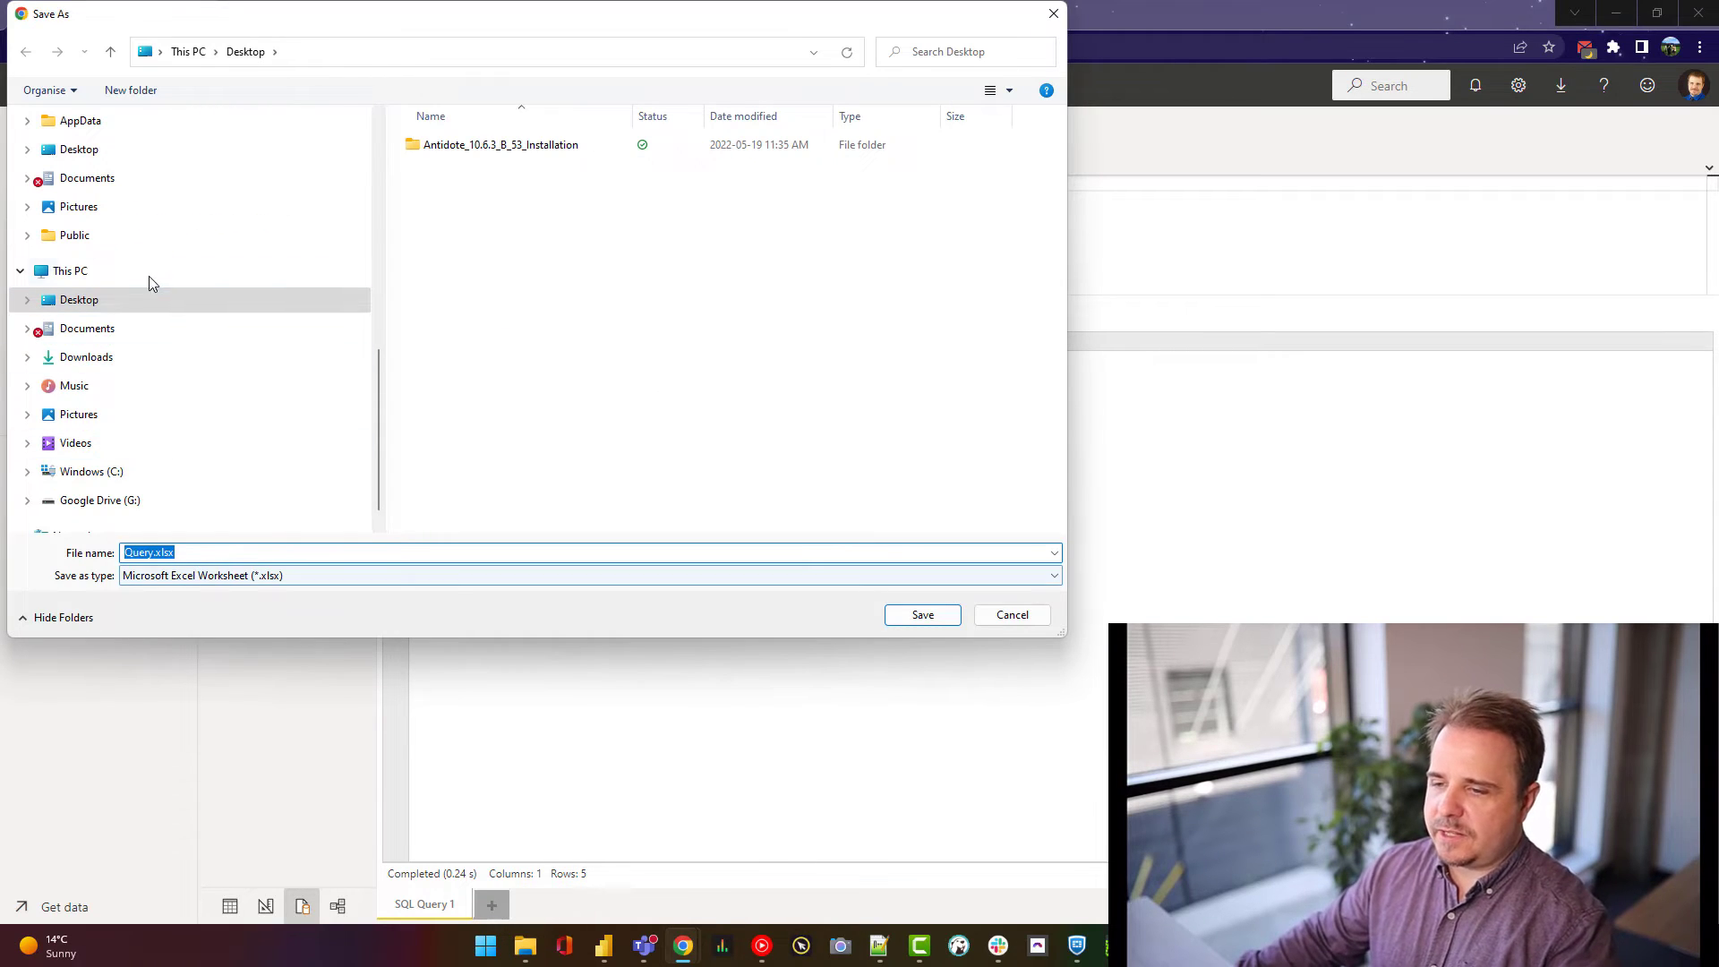
pyautogui.click(923, 615)
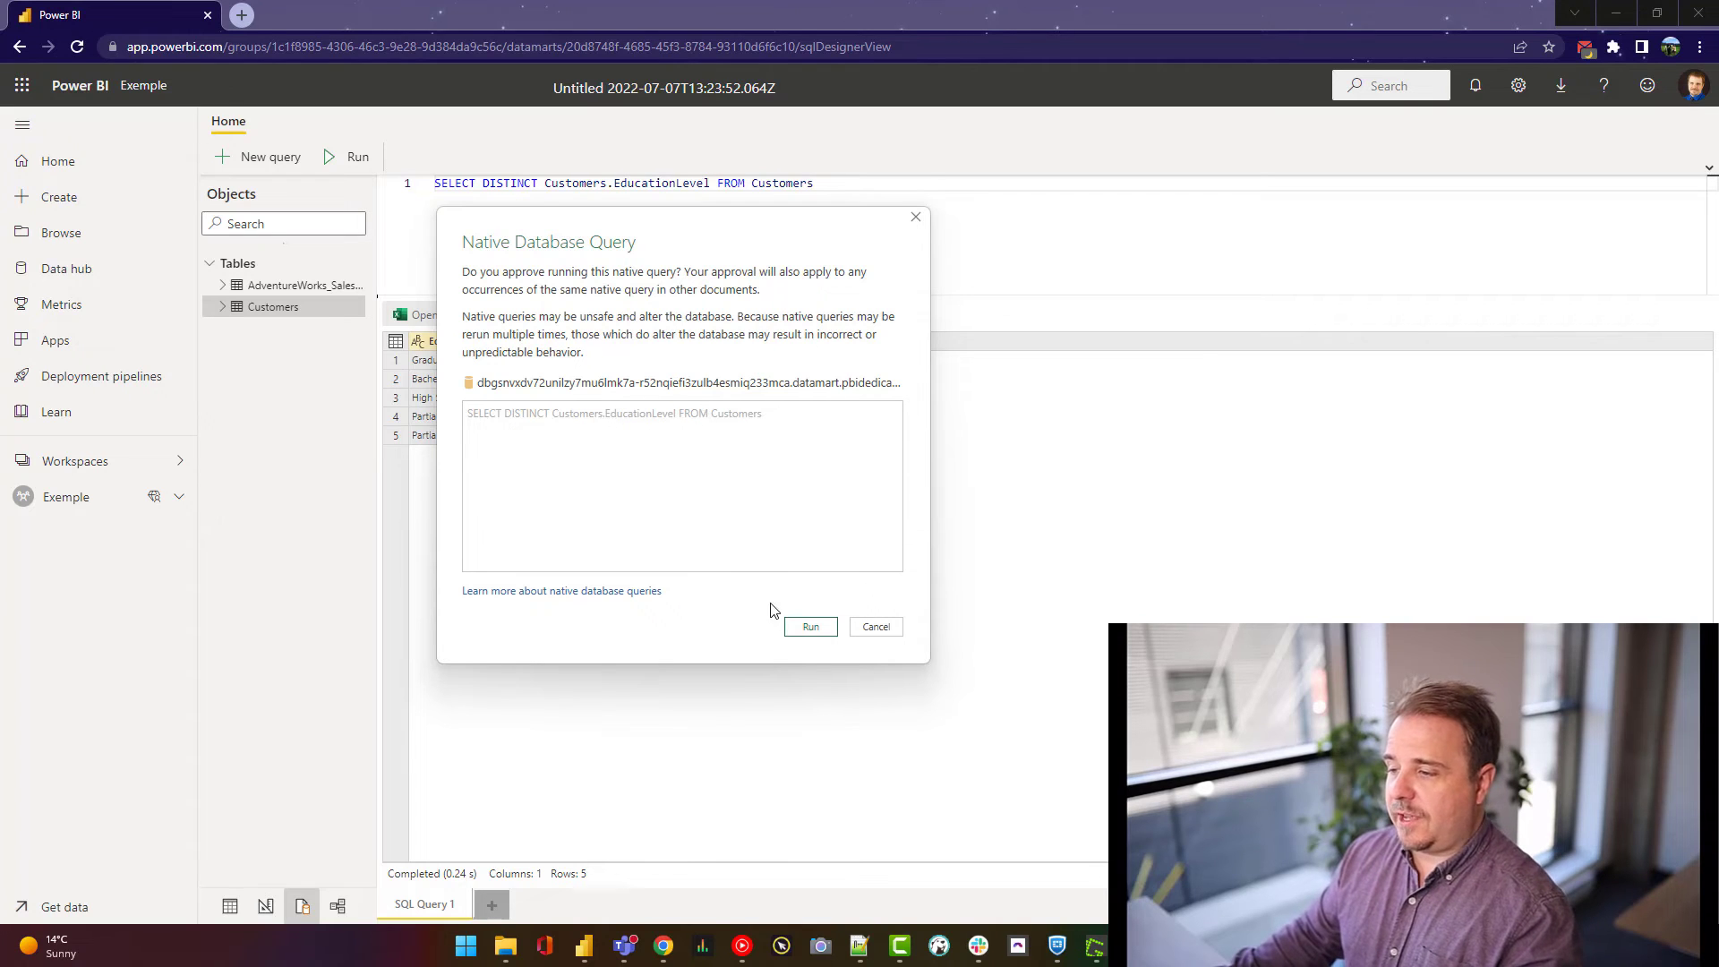
pyautogui.click(811, 627)
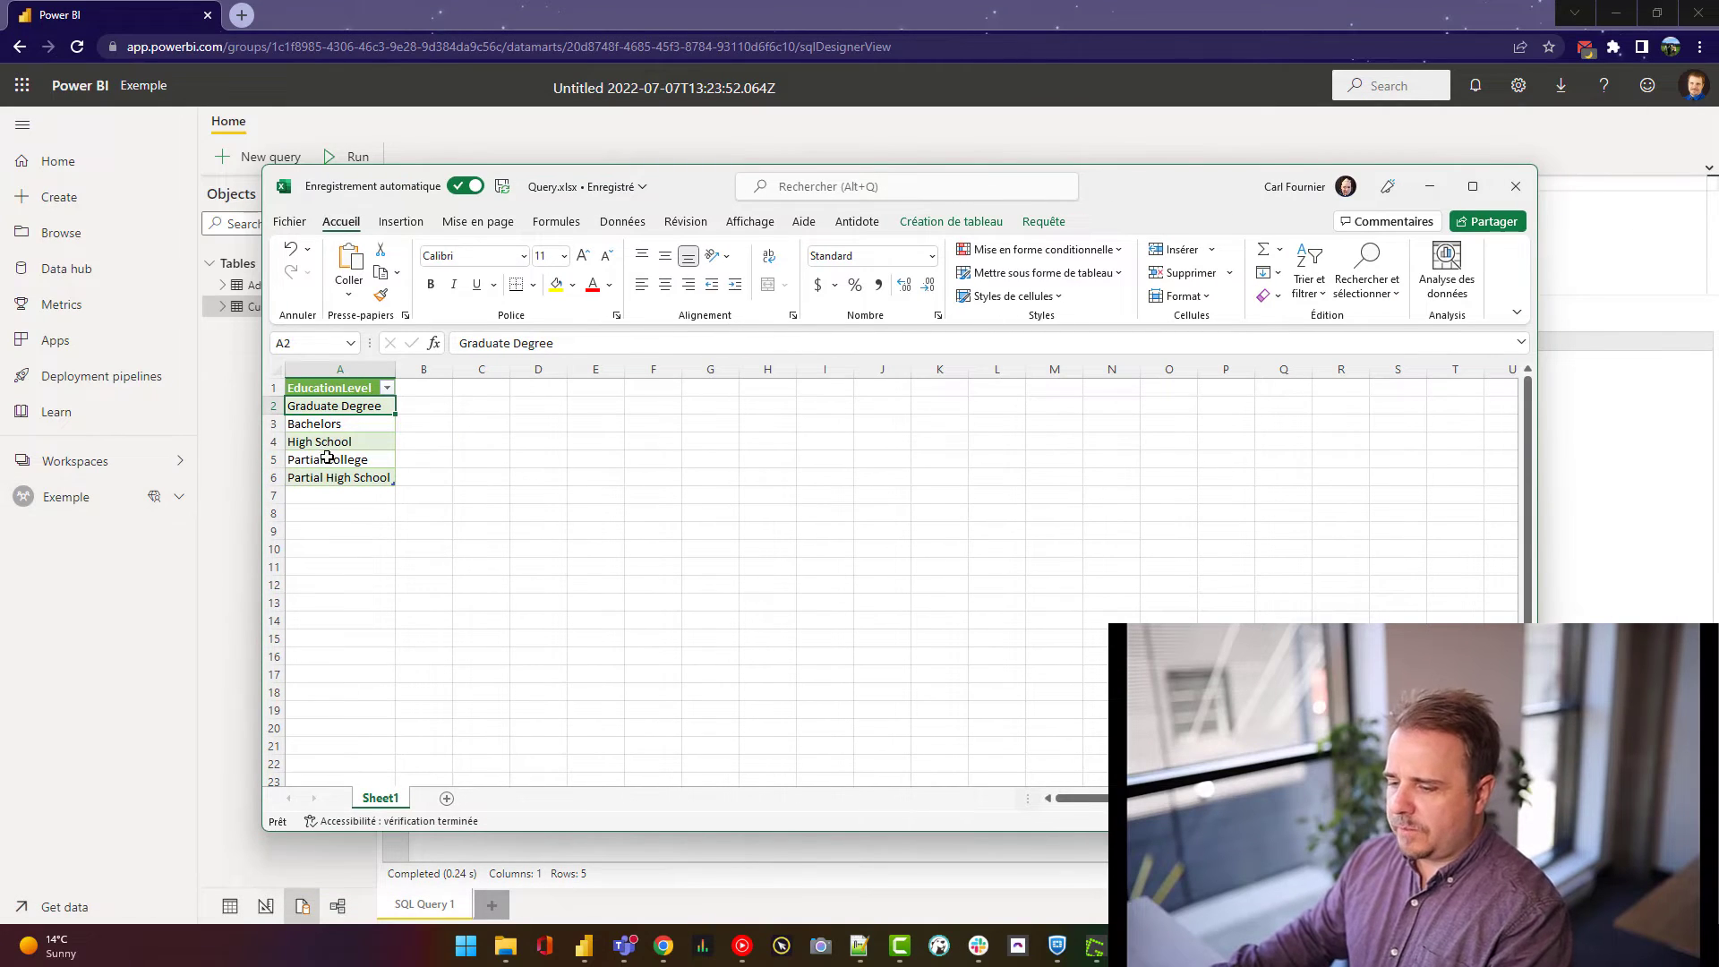
pyautogui.click(334, 458)
pyautogui.click(339, 428)
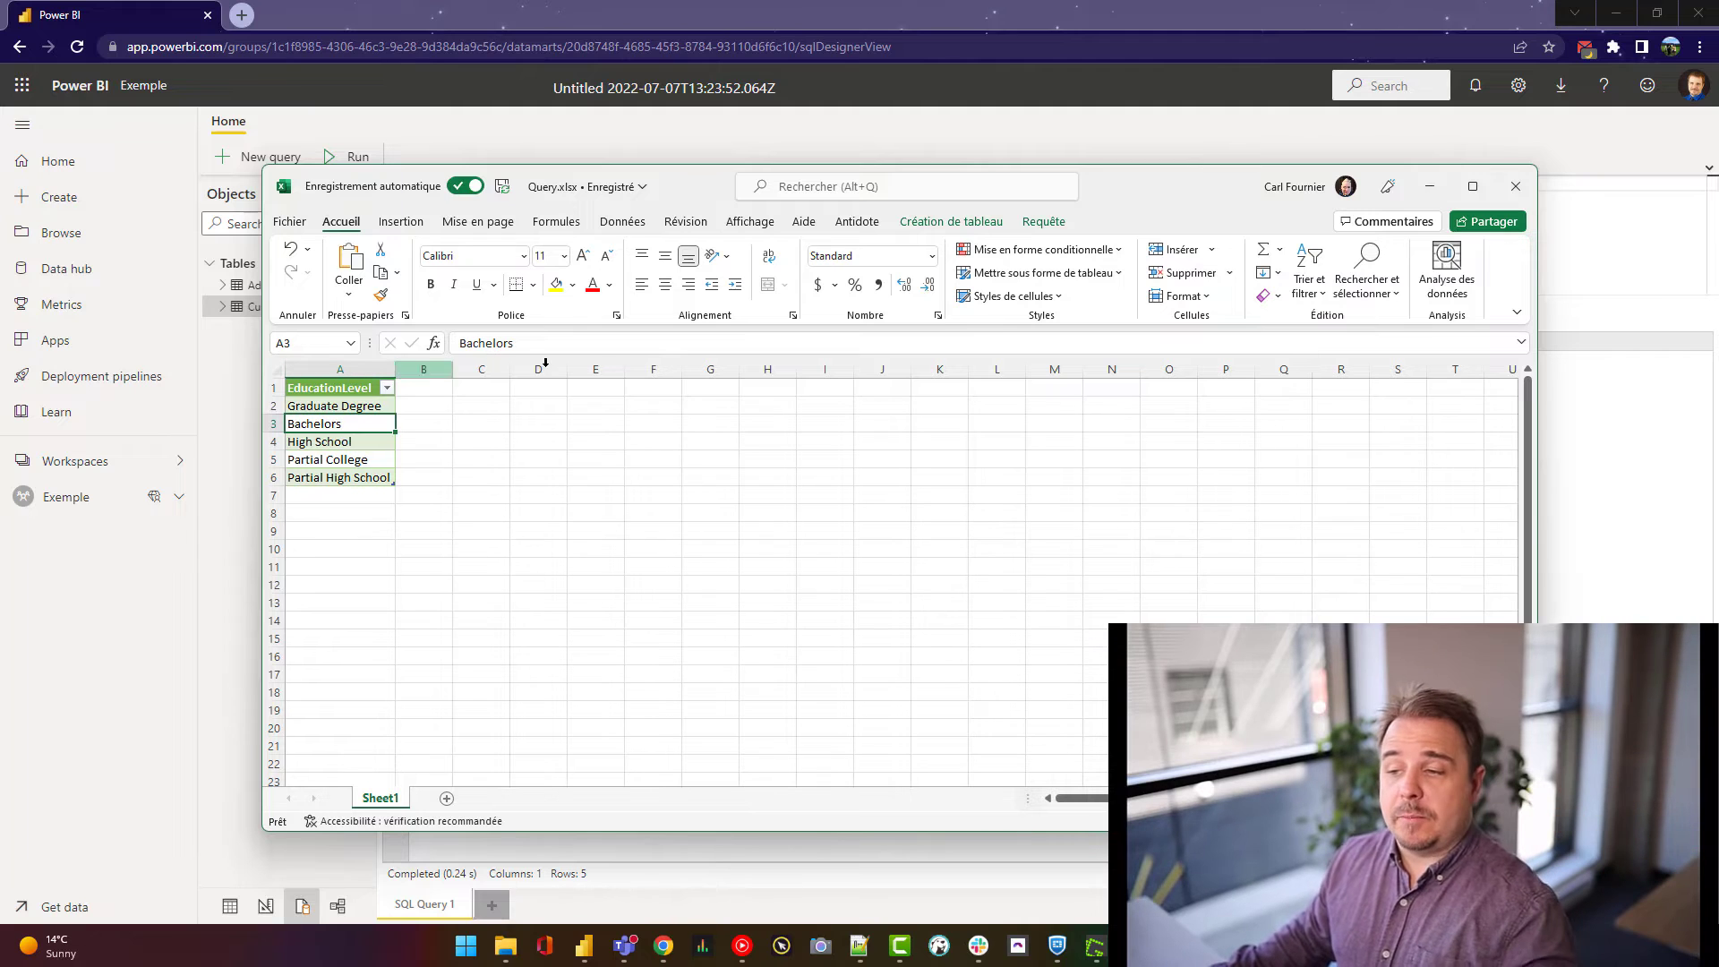
# Open Query1 in the Power Query Editor and examine its Value.NativeQuery formula and the datamart database source
pyautogui.click(623, 221)
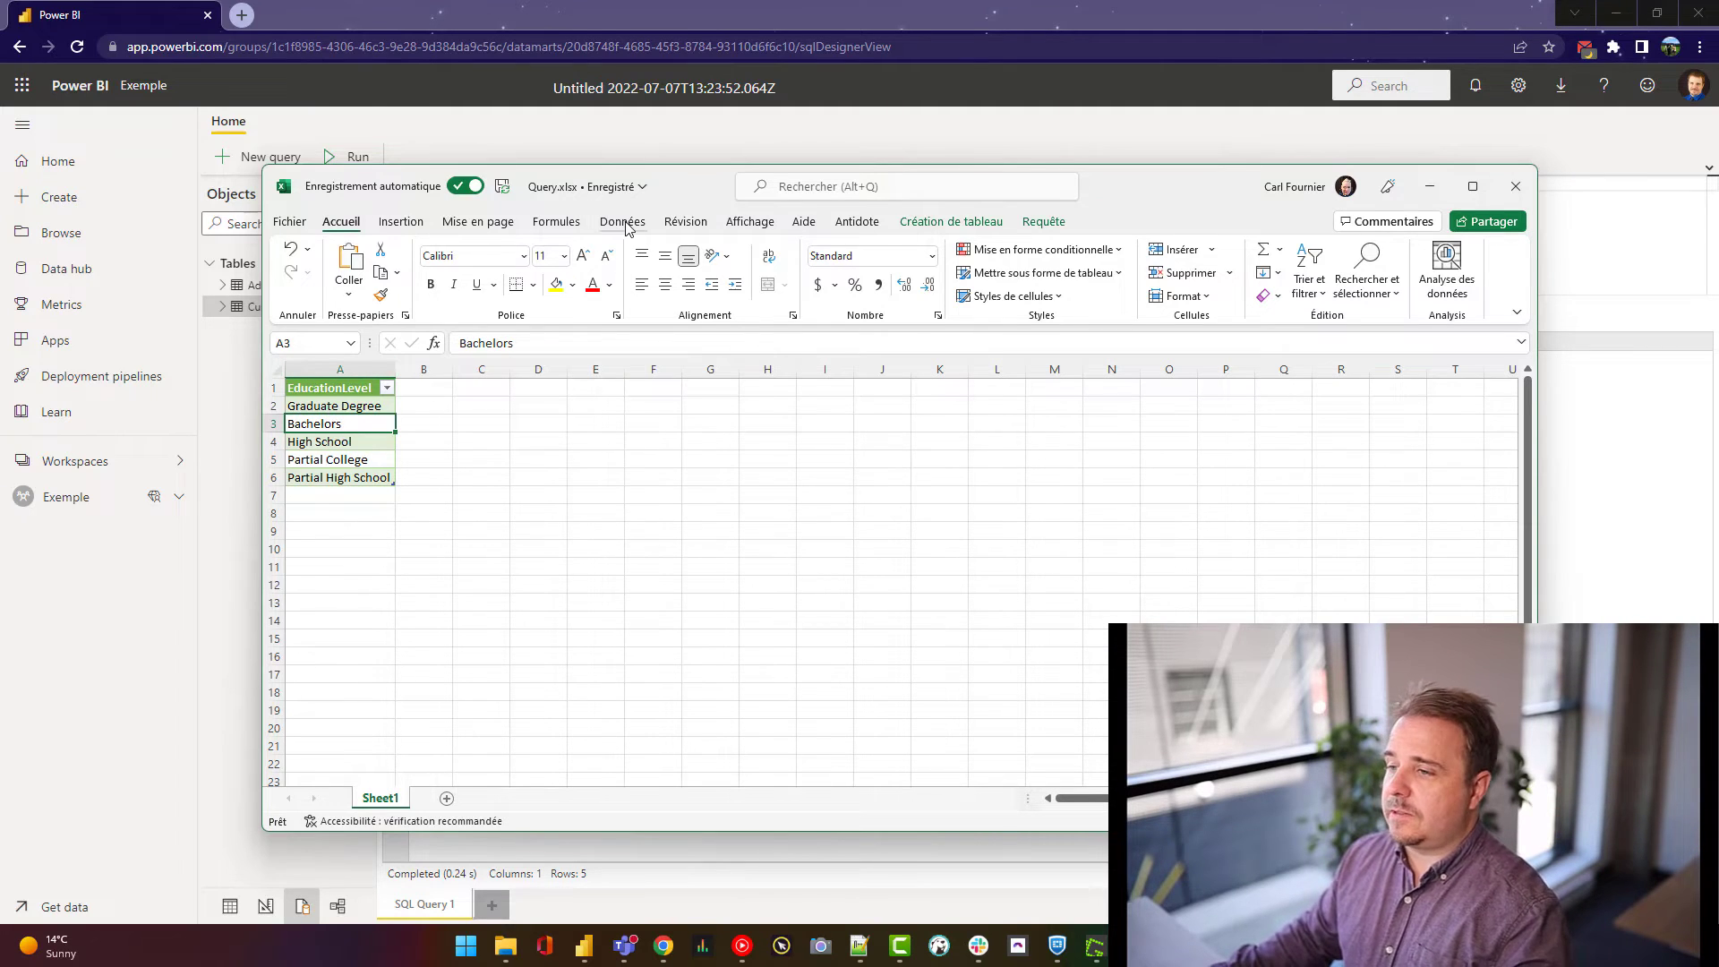
pyautogui.click(559, 250)
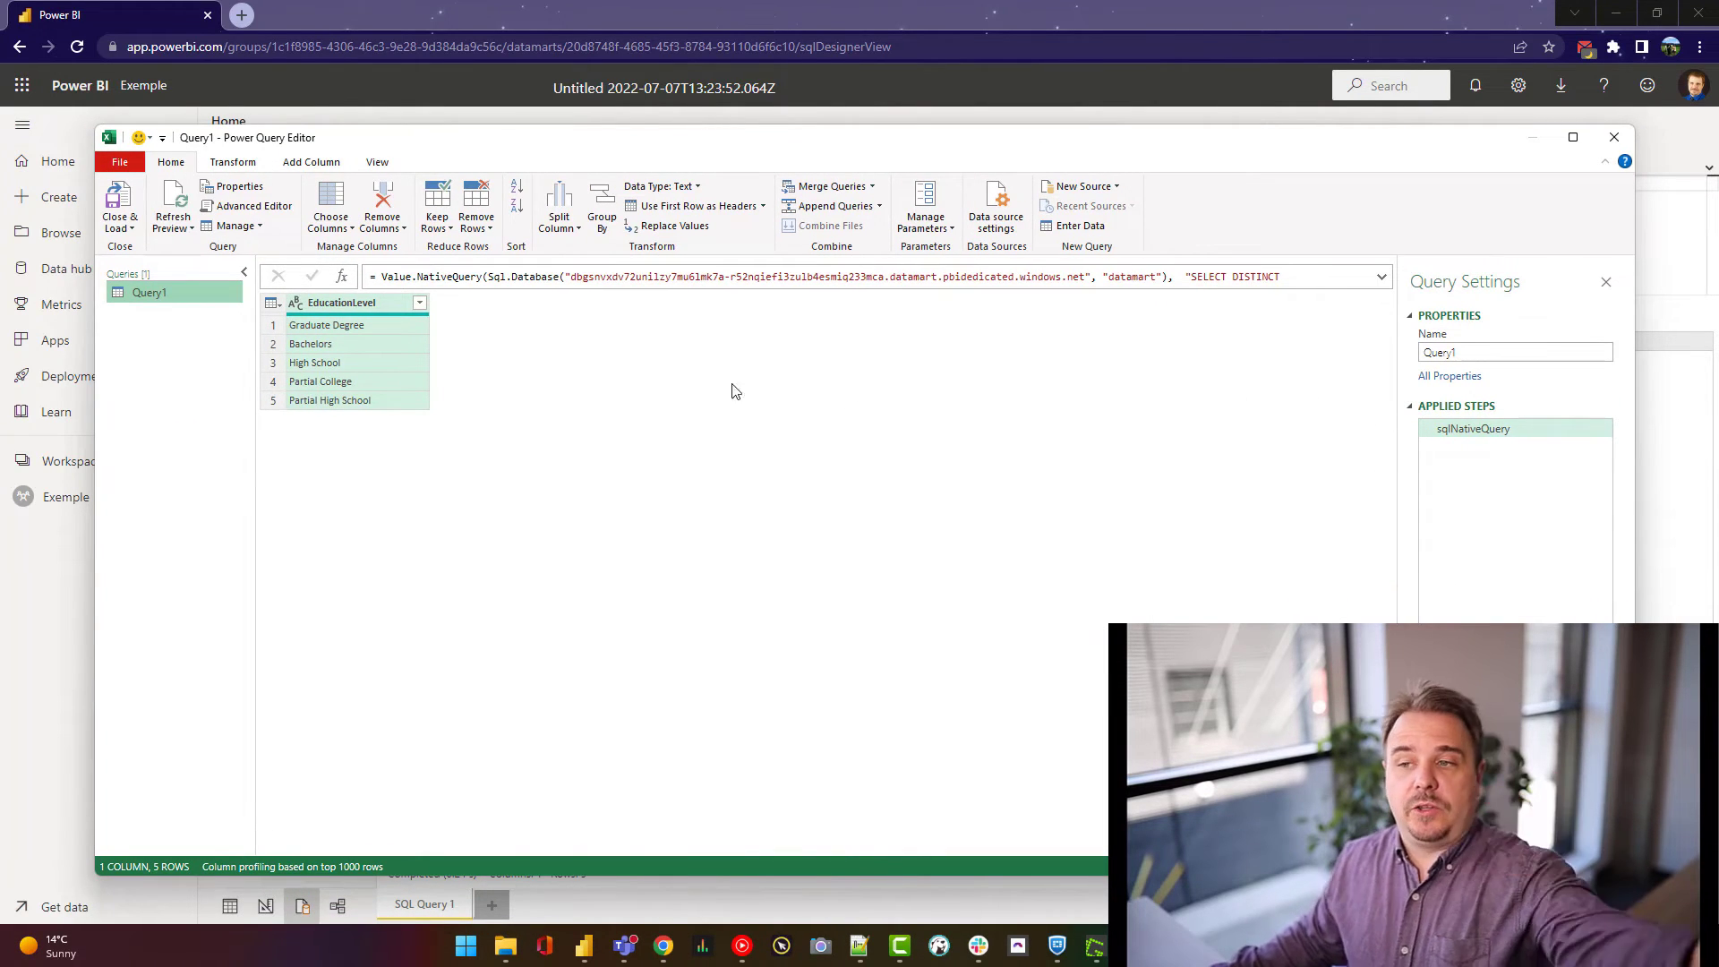
pyautogui.click(383, 276)
pyautogui.moveTo(383, 276); pyautogui.dragTo(482, 275)
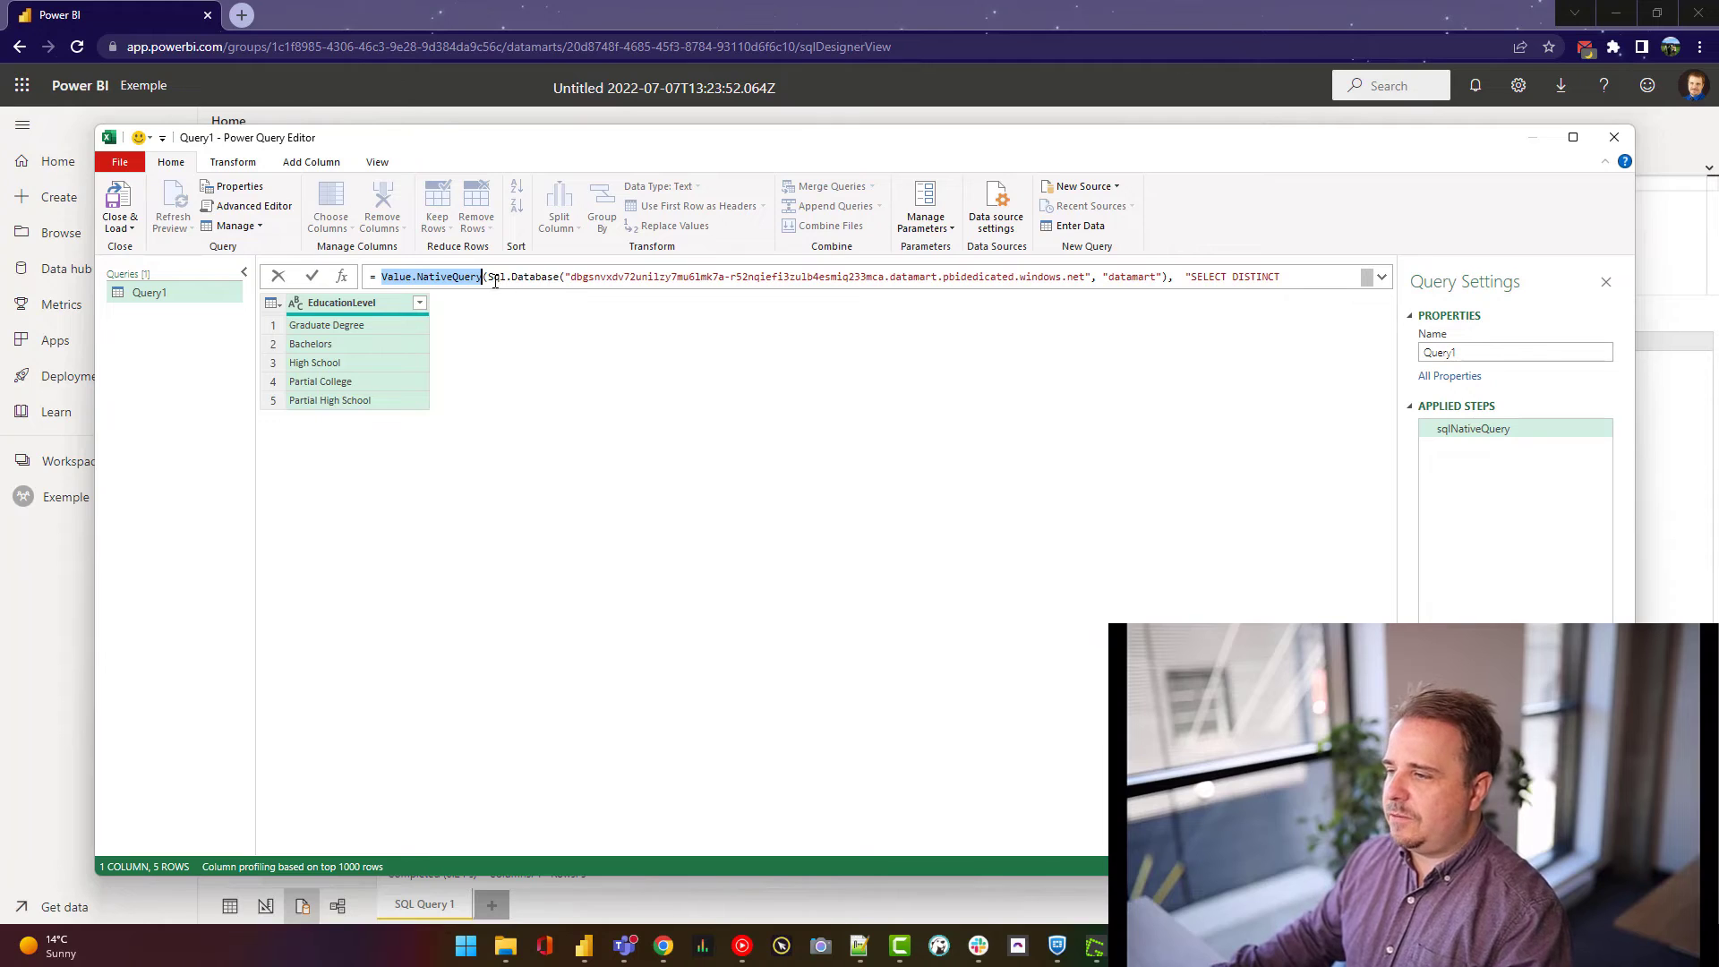
pyautogui.moveTo(488, 278); pyautogui.dragTo(1086, 280)
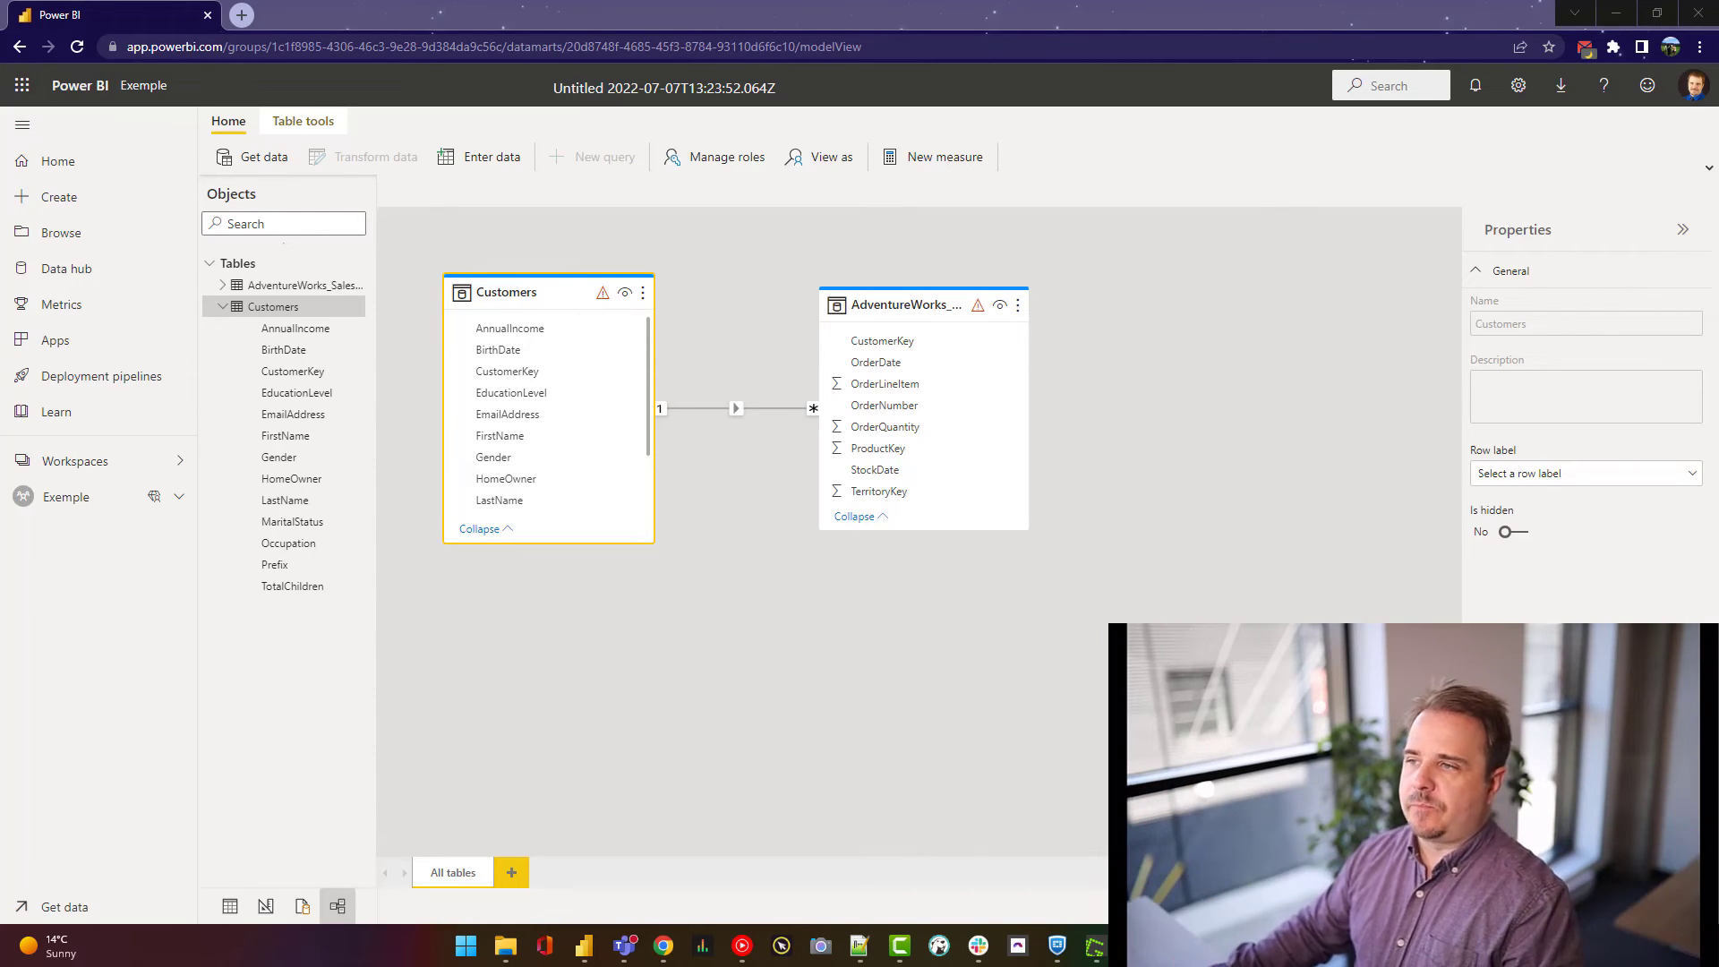
# Switch back to the datamart in Power BI and rename it "Mon premier datamart"
pyautogui.click(662, 83)
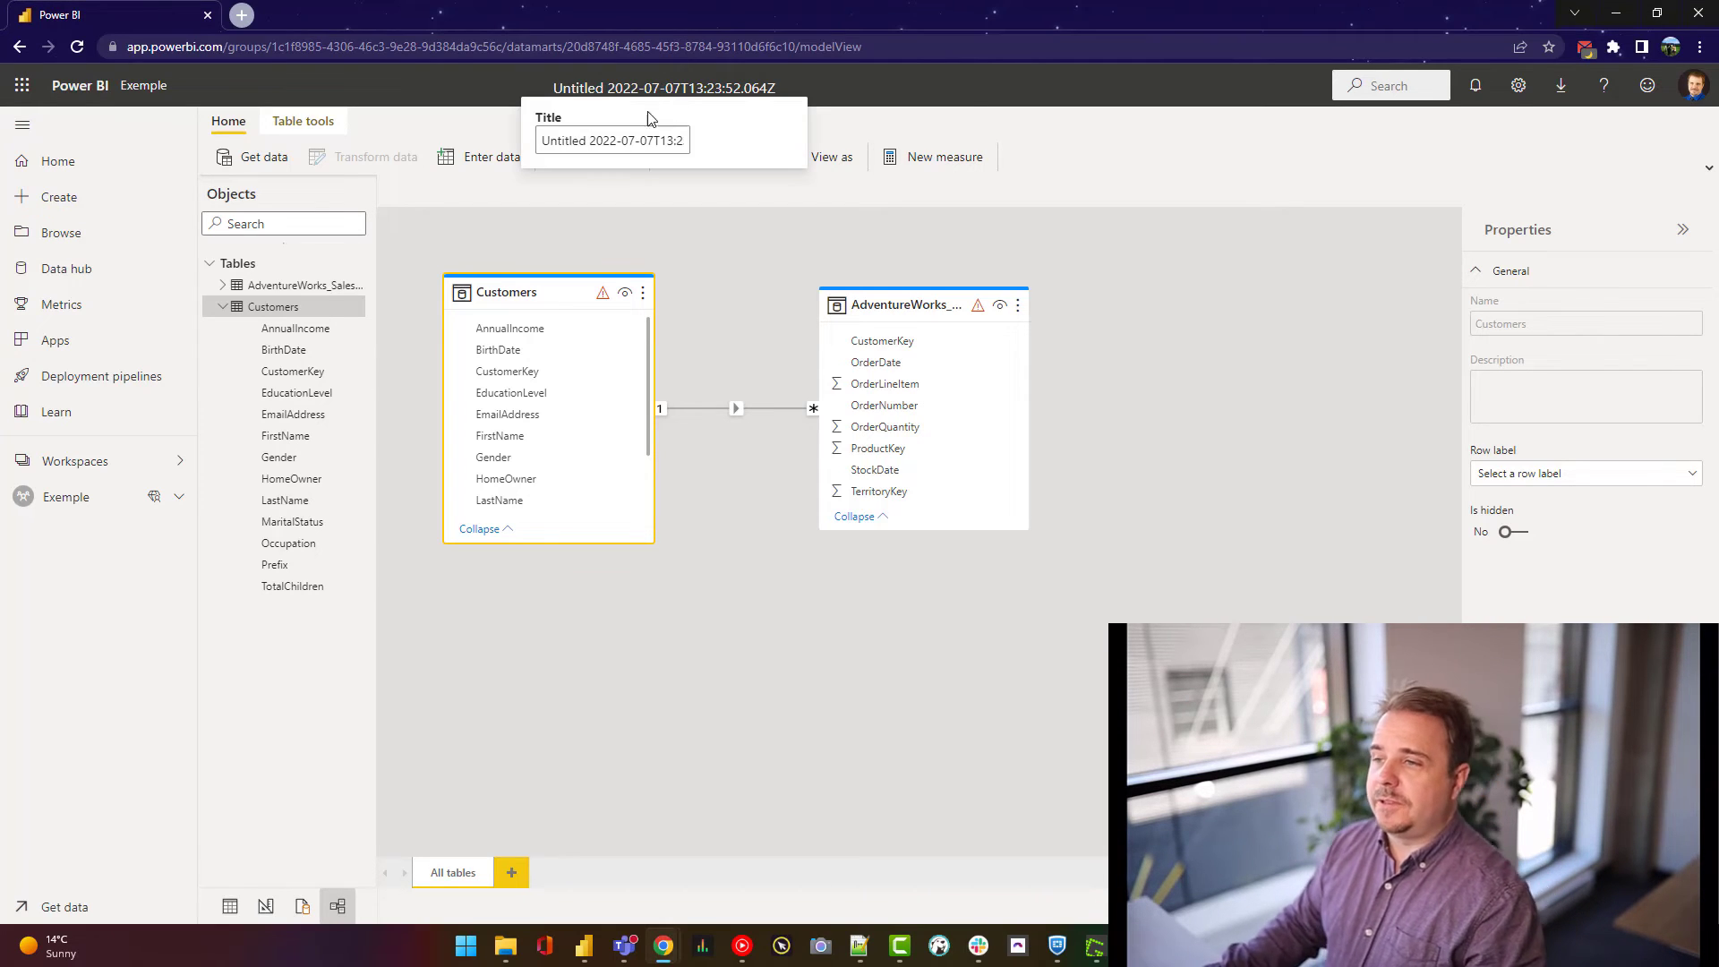
pyautogui.tripleClick(627, 144)
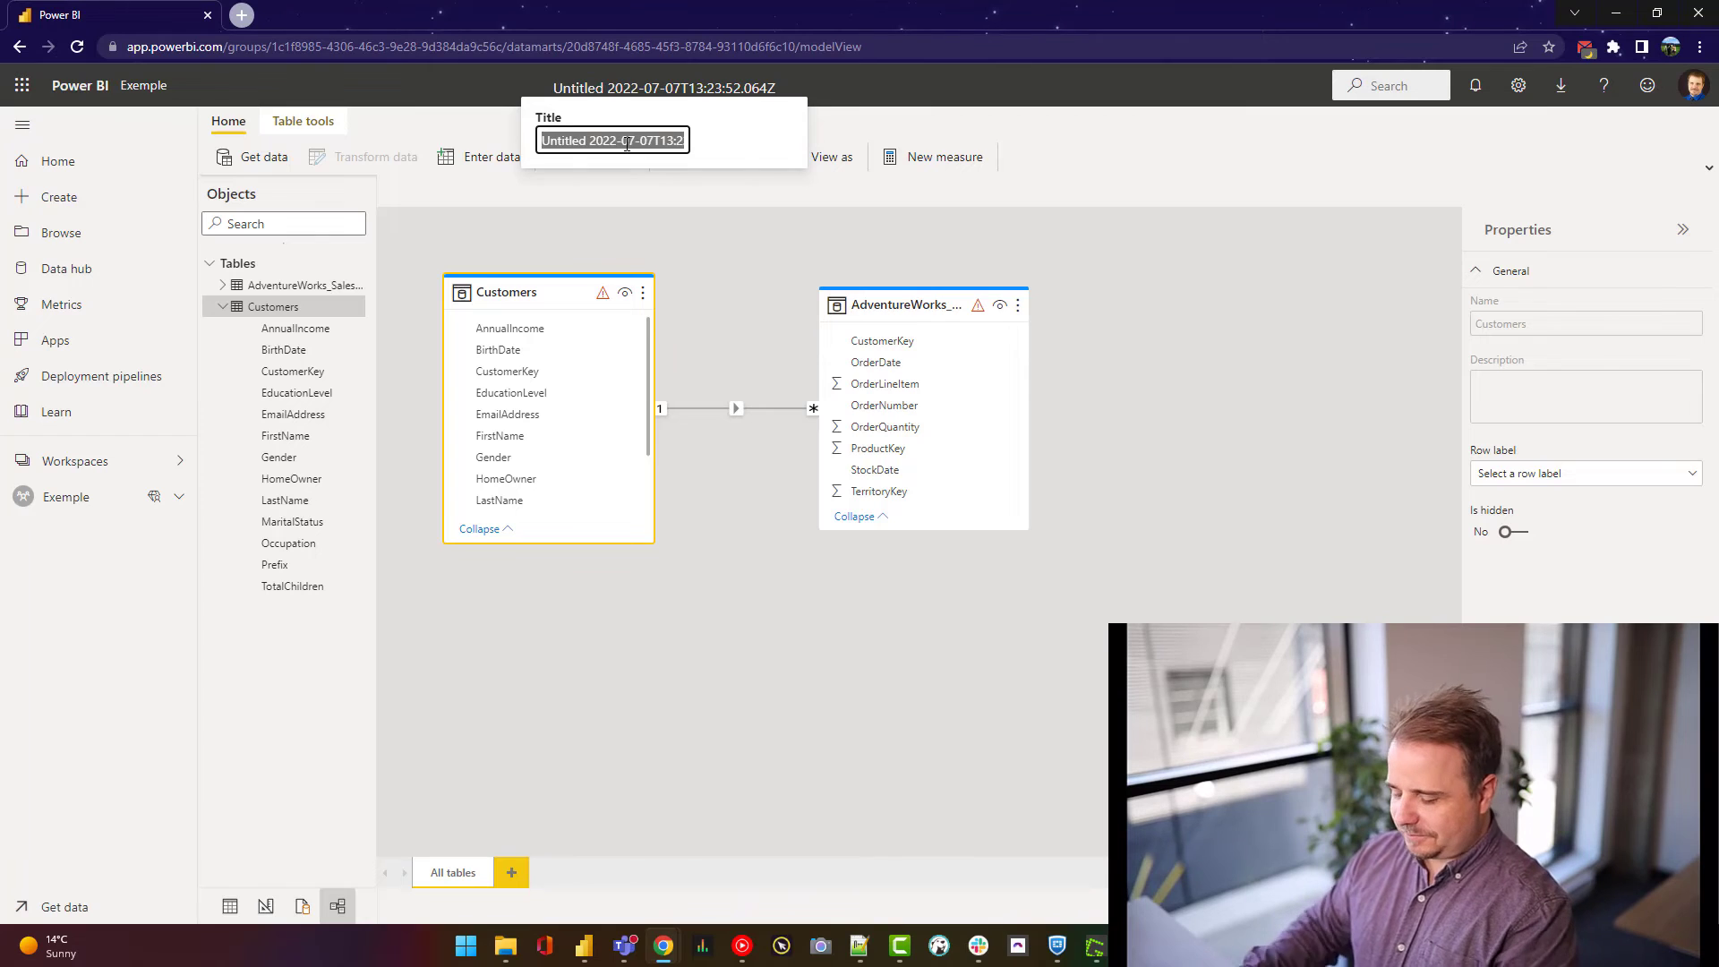
pyautogui.write('Mon premier')
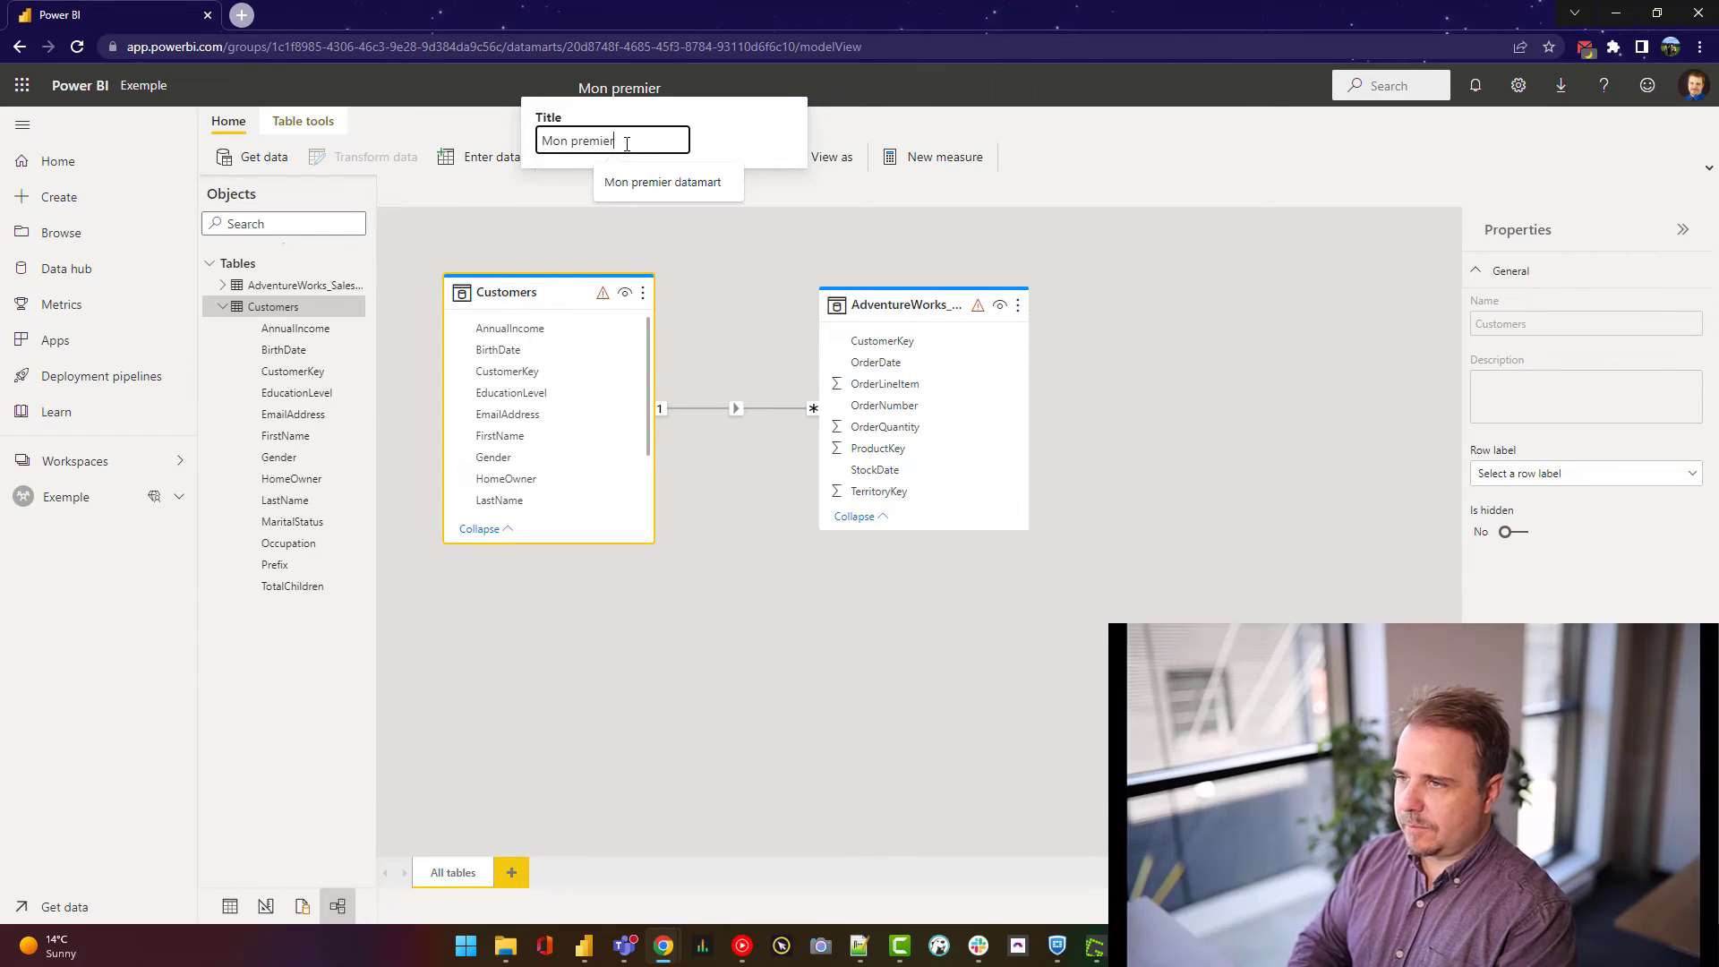
pyautogui.press('Down')
pyautogui.press('Return')
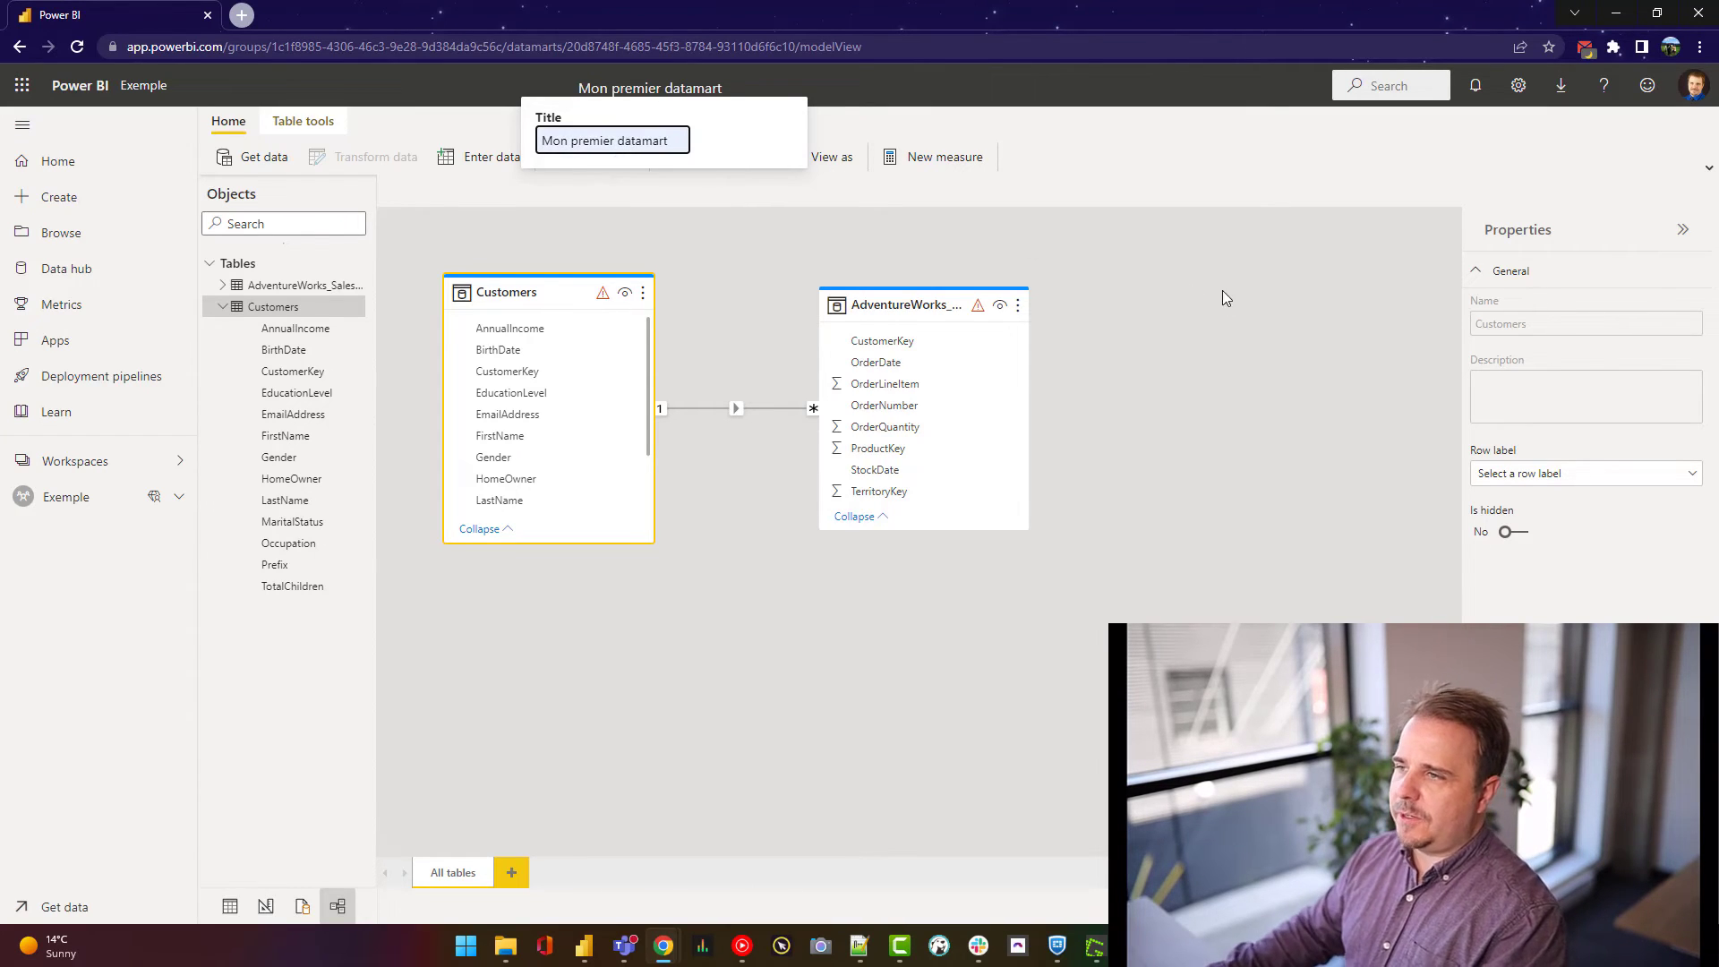
pyautogui.click(1116, 392)
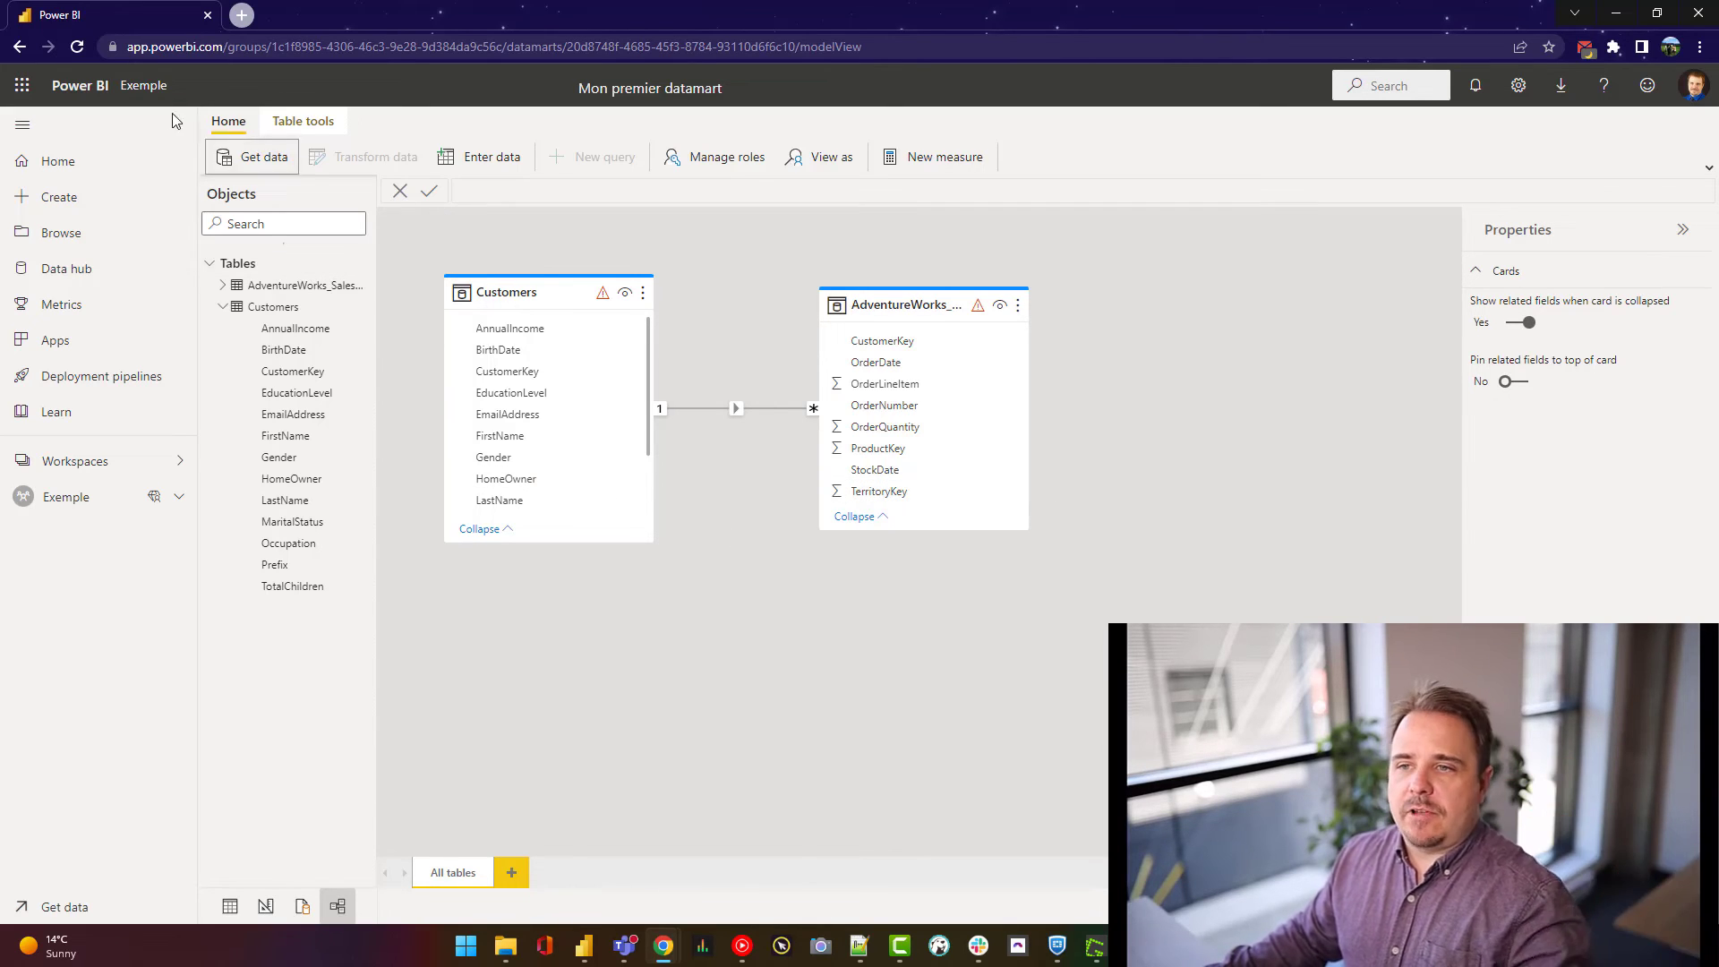
# Return to the Exemple workspace and start a new report from the Mon premier datamart dataset
pyautogui.click(143, 85)
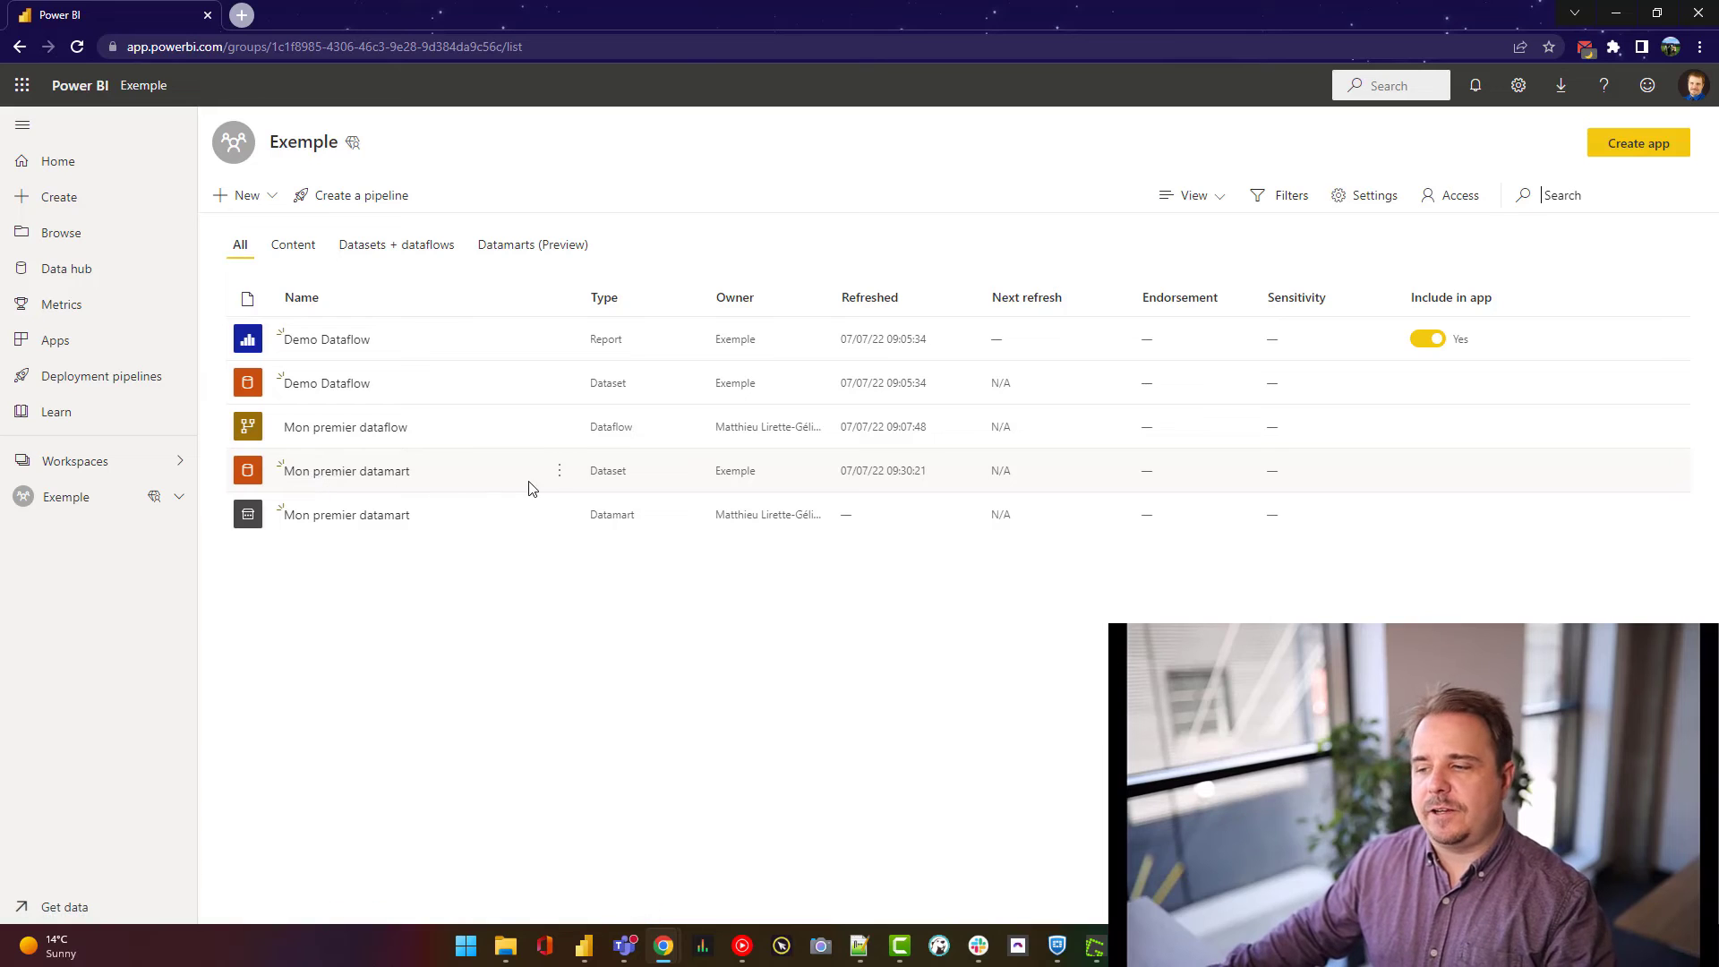
pyautogui.click(559, 474)
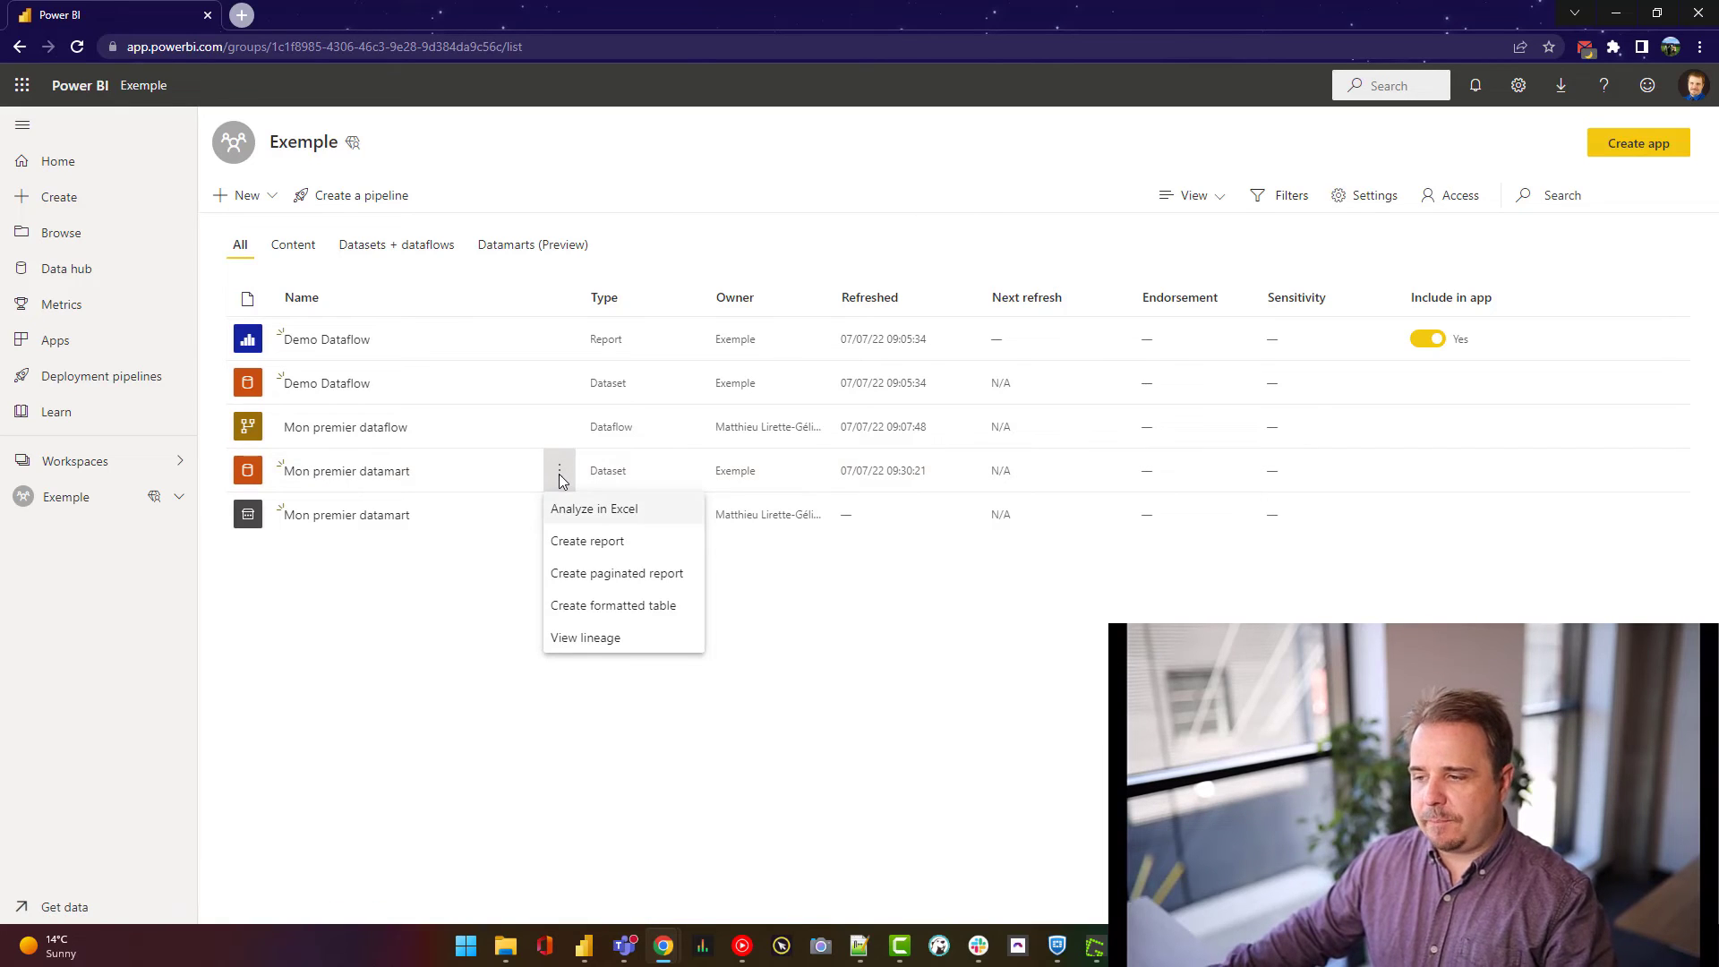
pyautogui.click(583, 542)
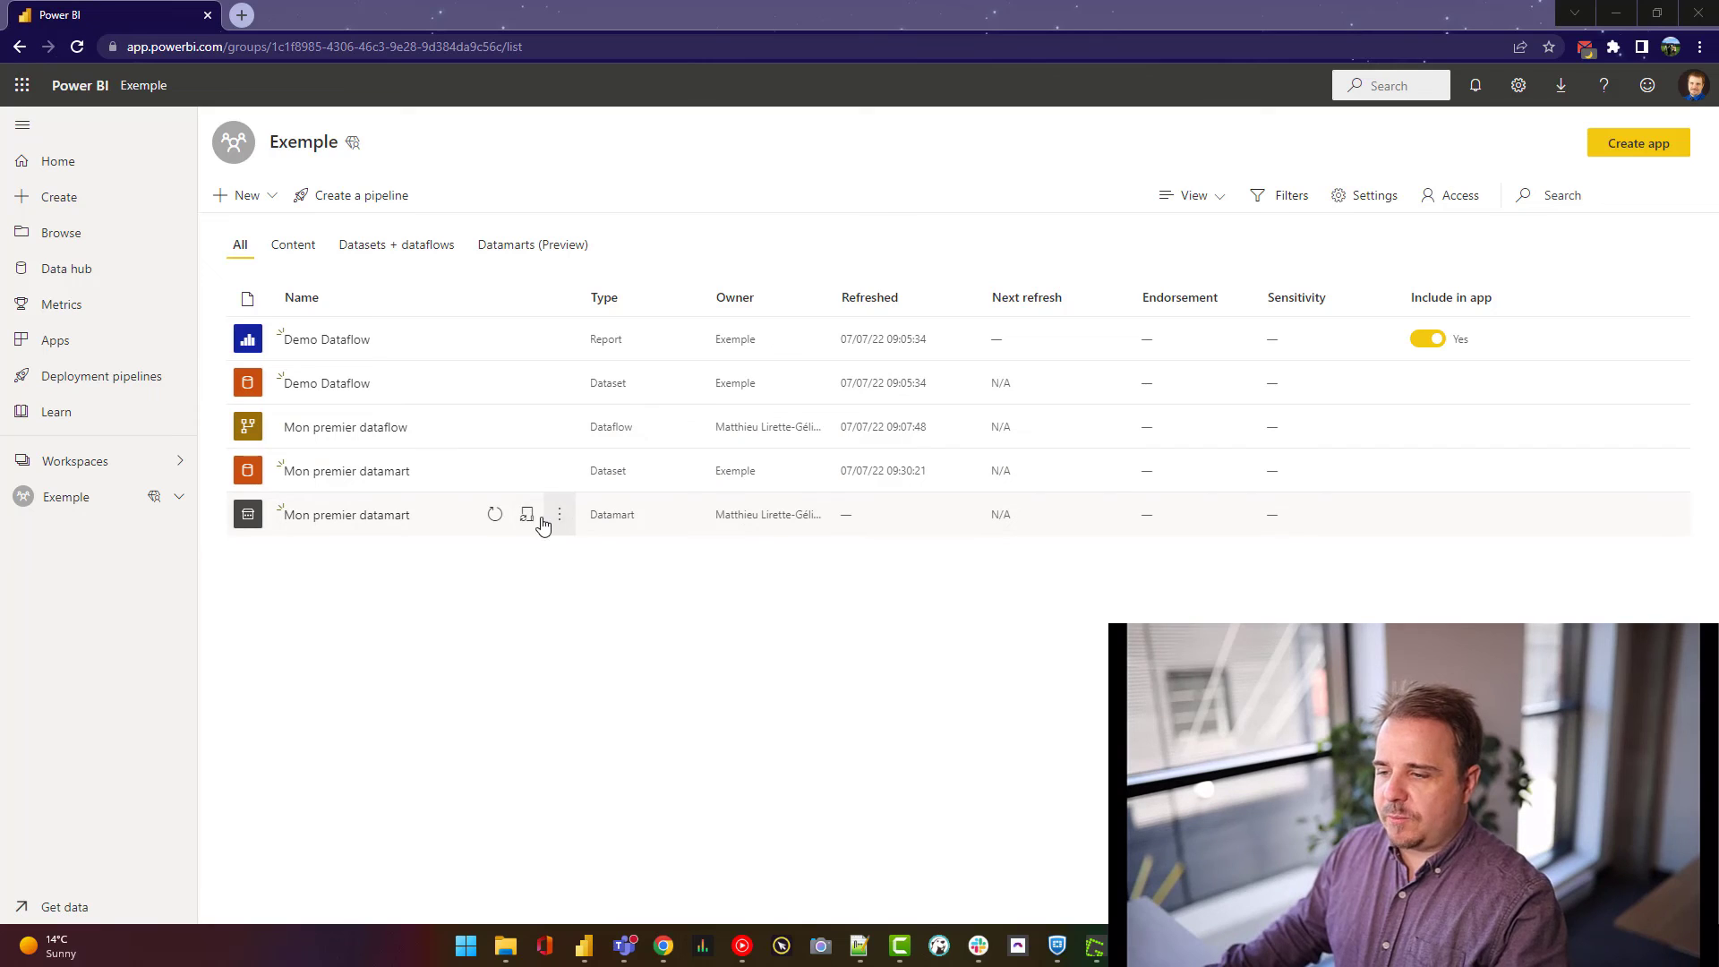
# Refresh the Mon premier datamart datamart and review the gateway connection and scheduled refresh options in its settings
pyautogui.click(496, 521)
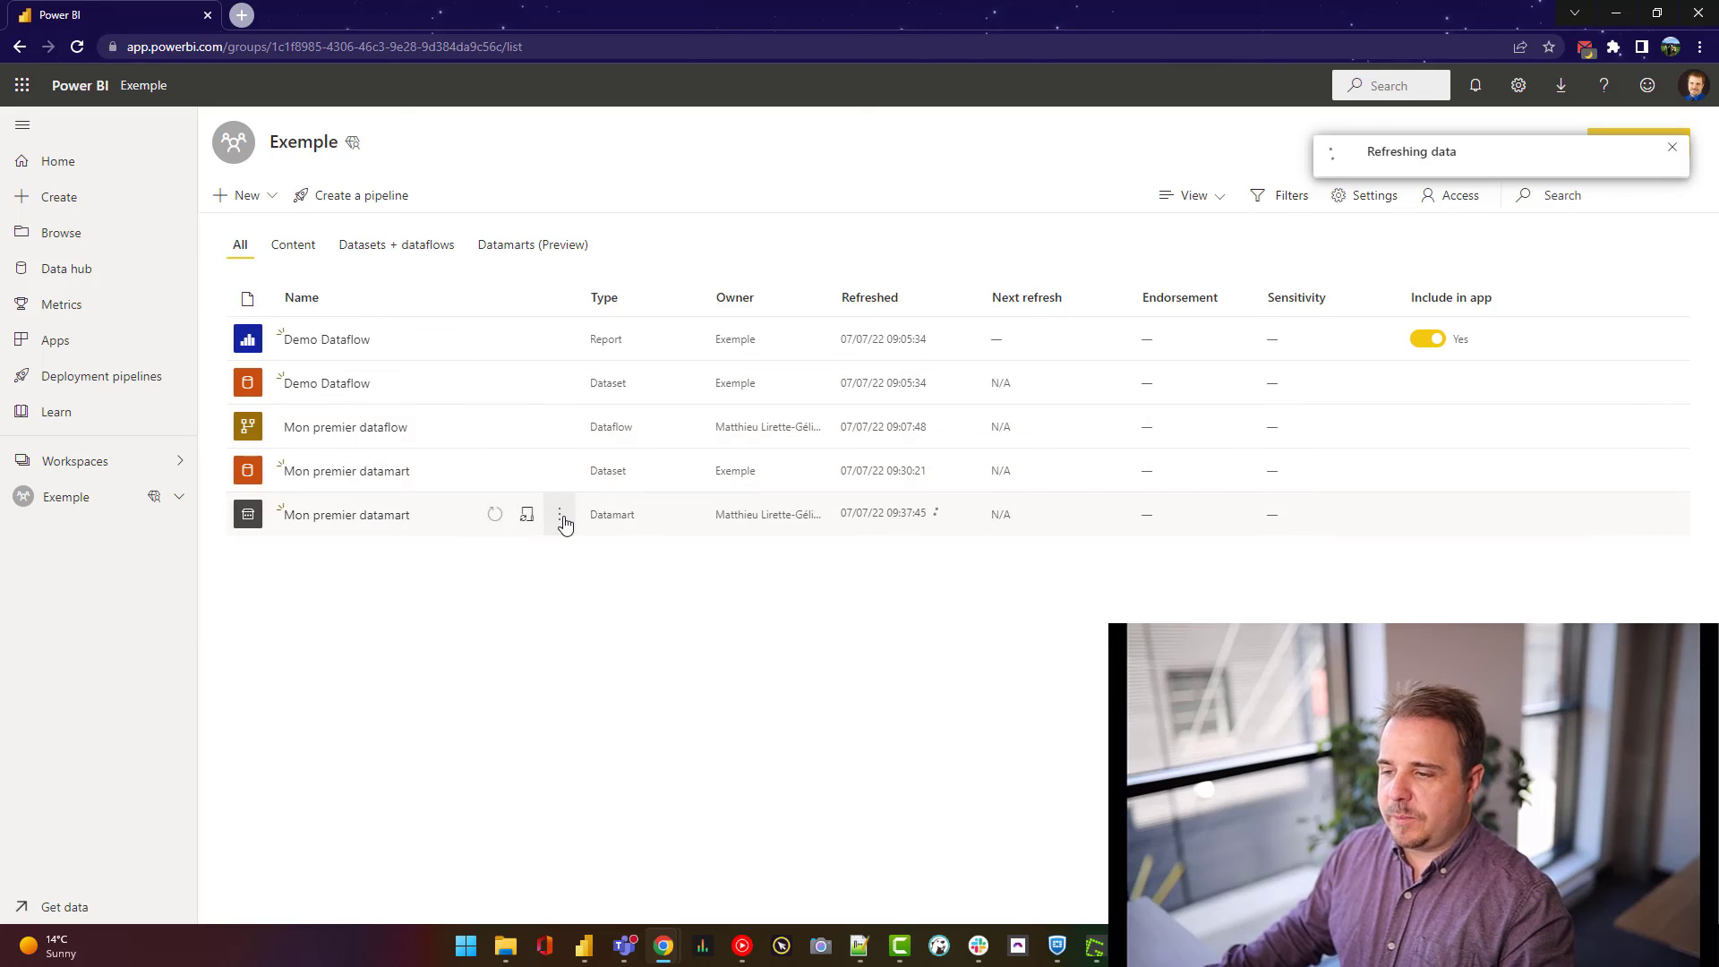
pyautogui.click(560, 517)
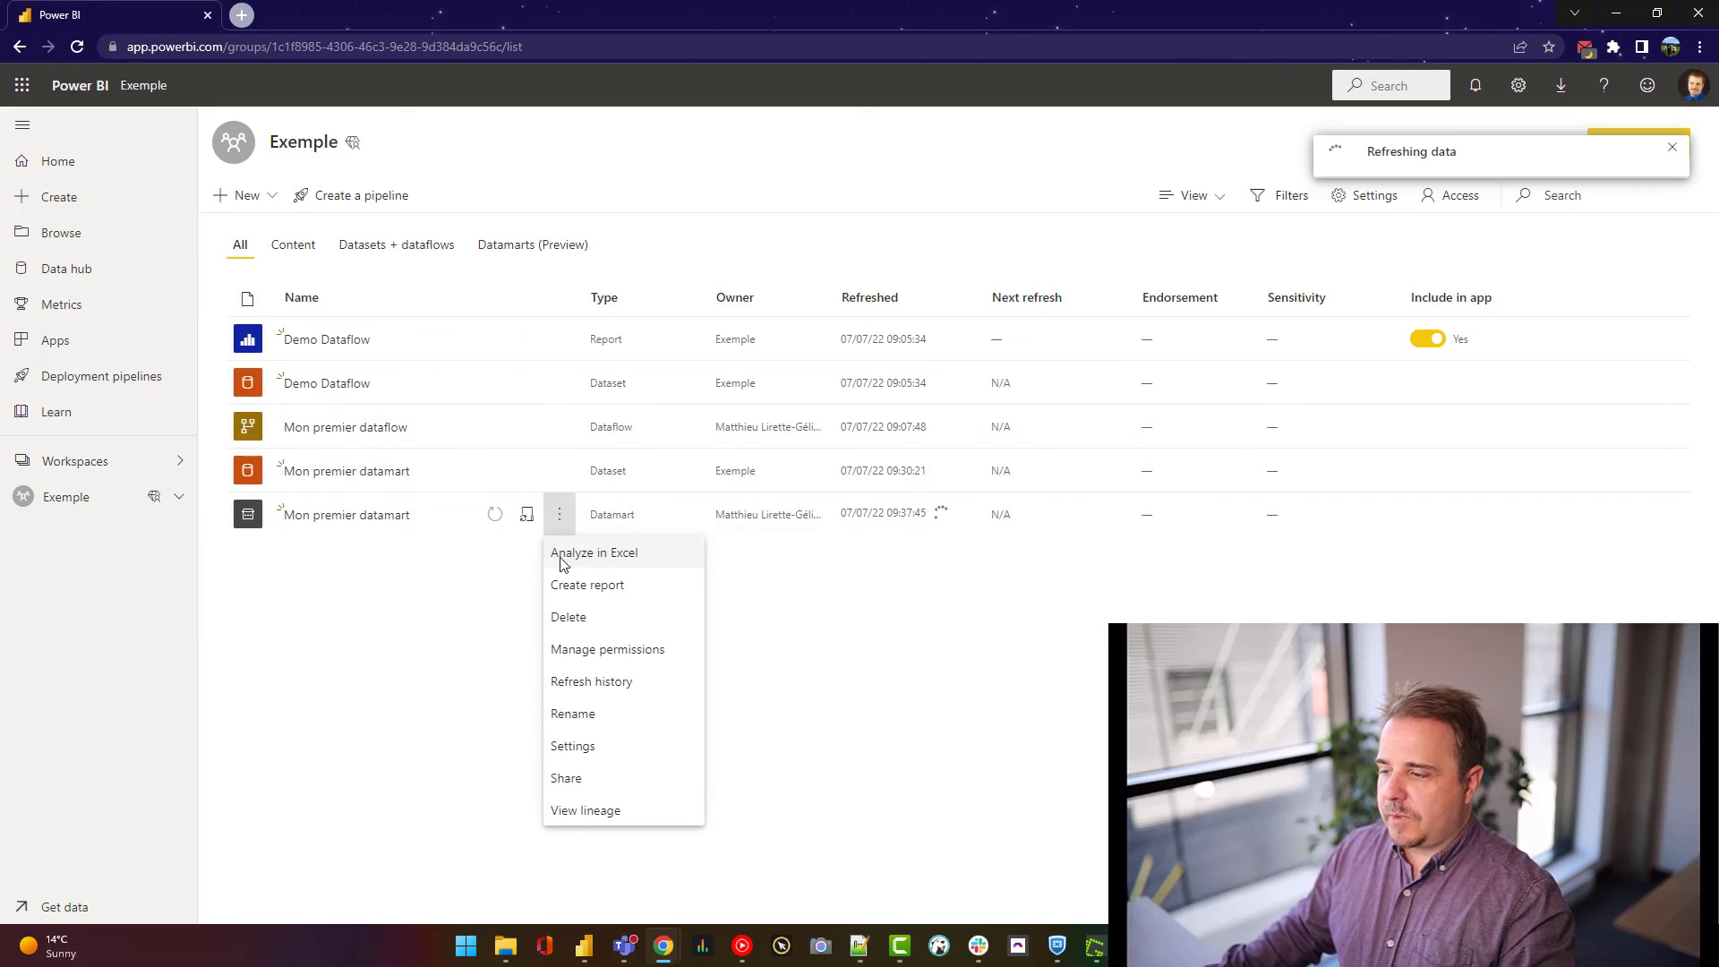
pyautogui.click(570, 747)
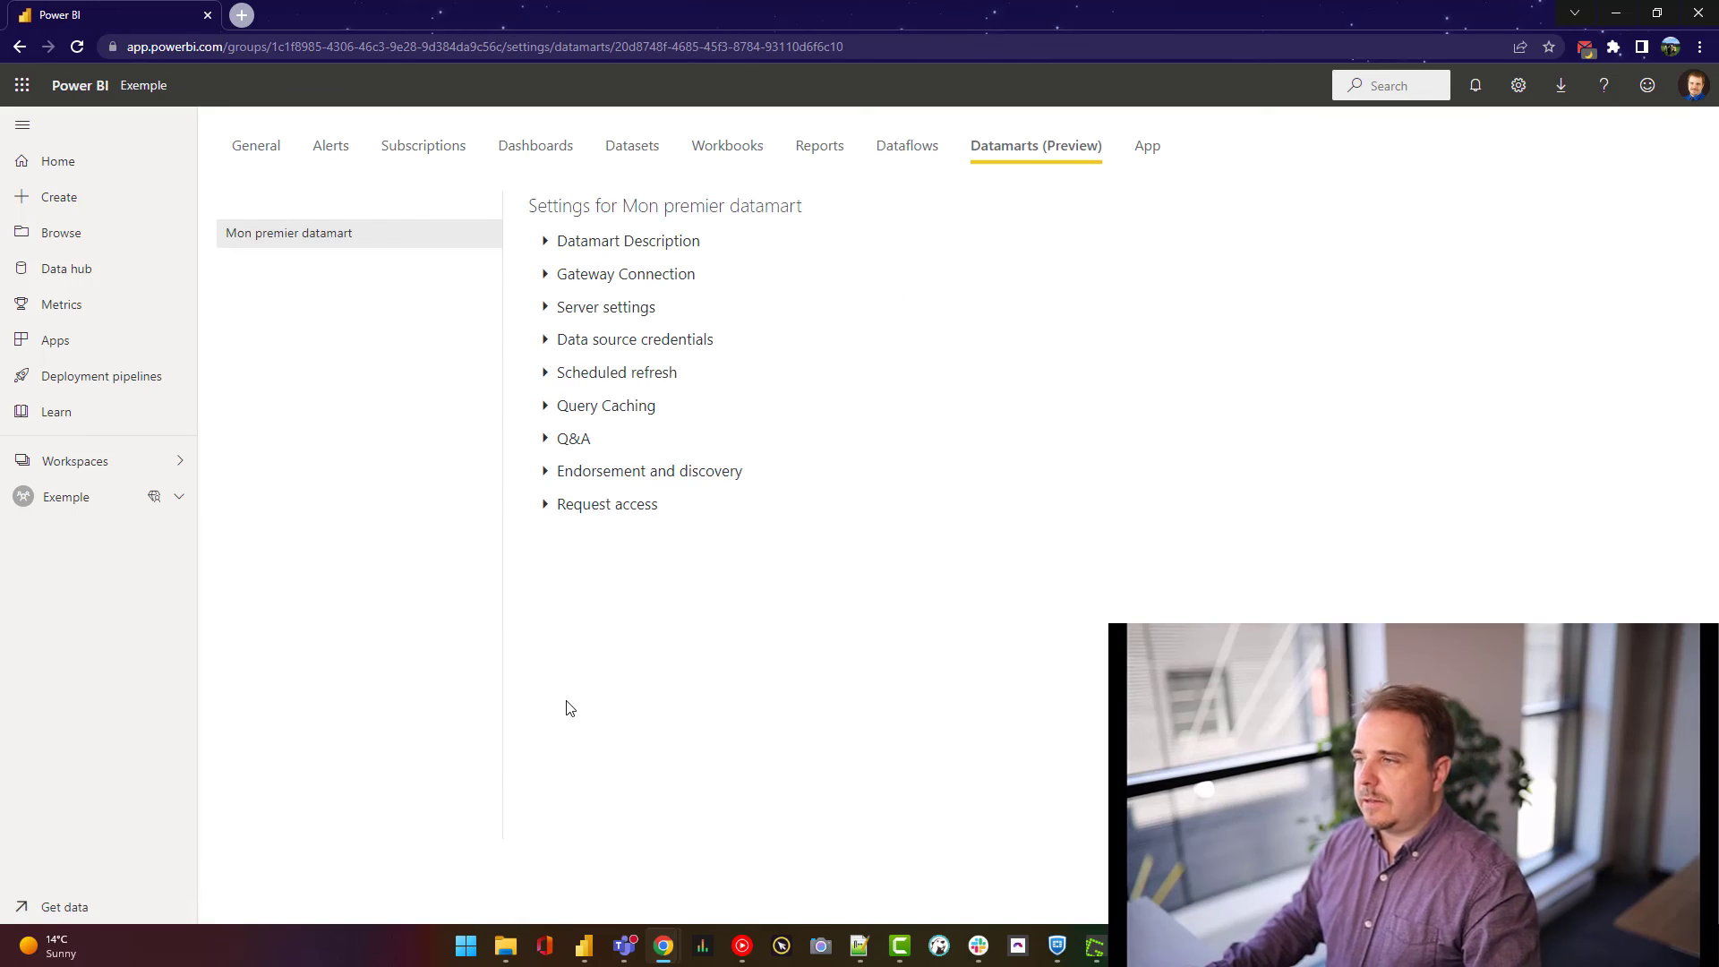
pyautogui.click(550, 286)
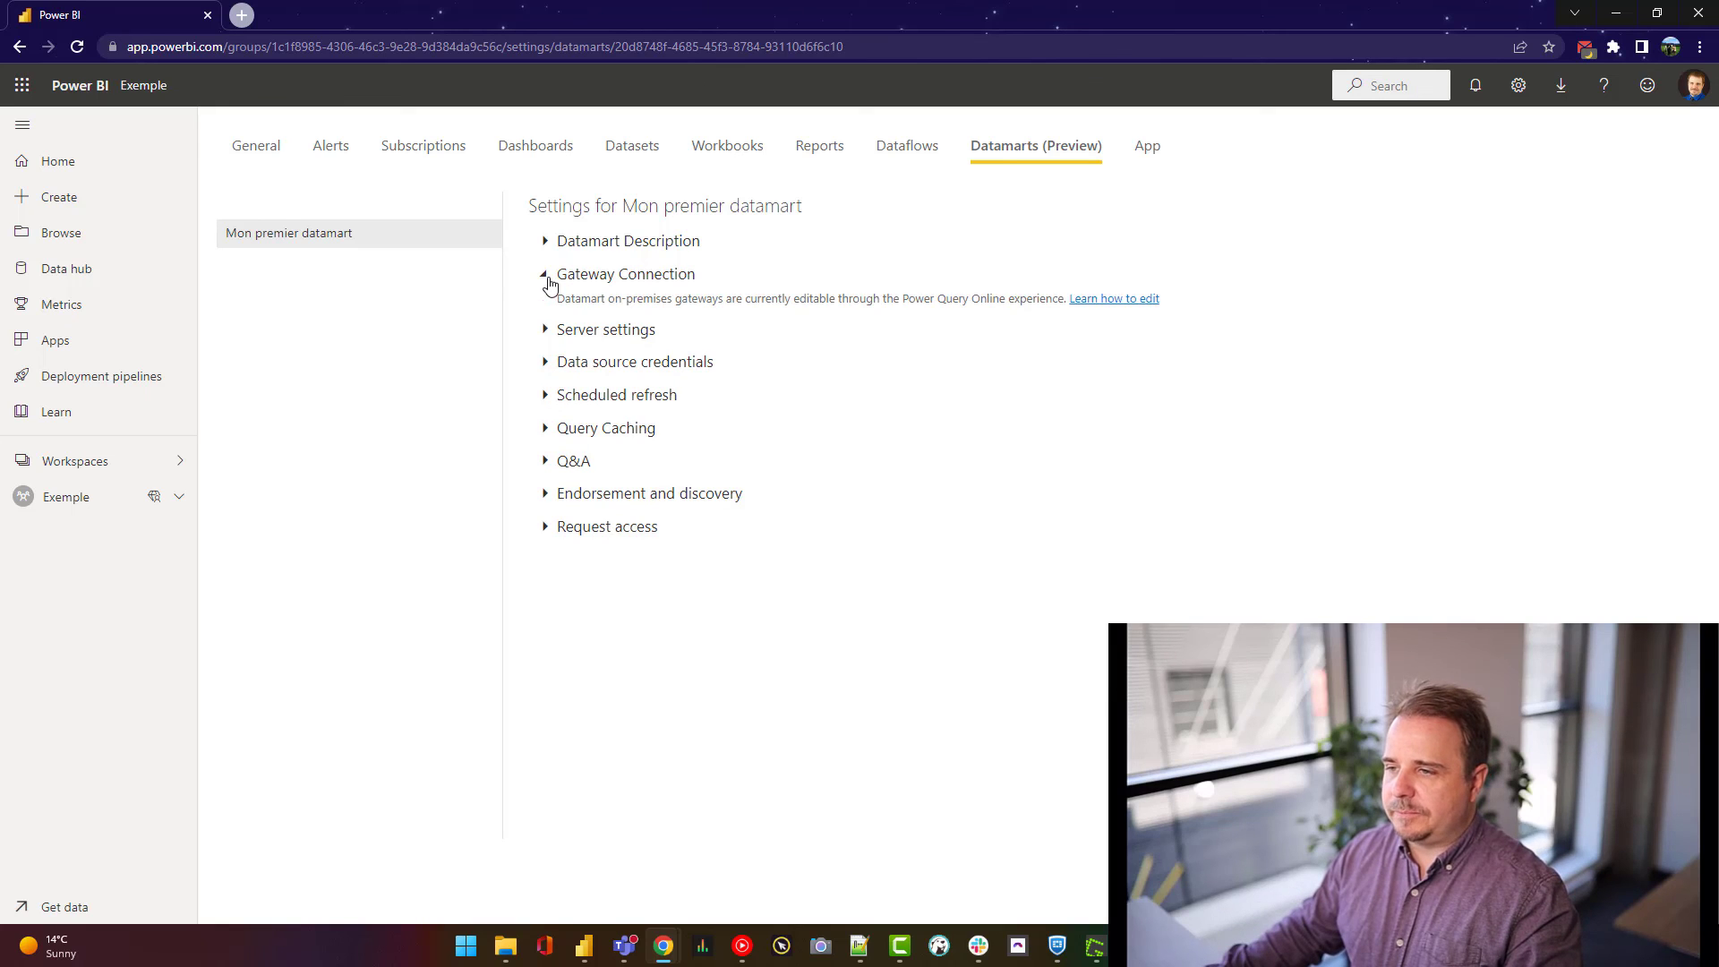
pyautogui.click(545, 395)
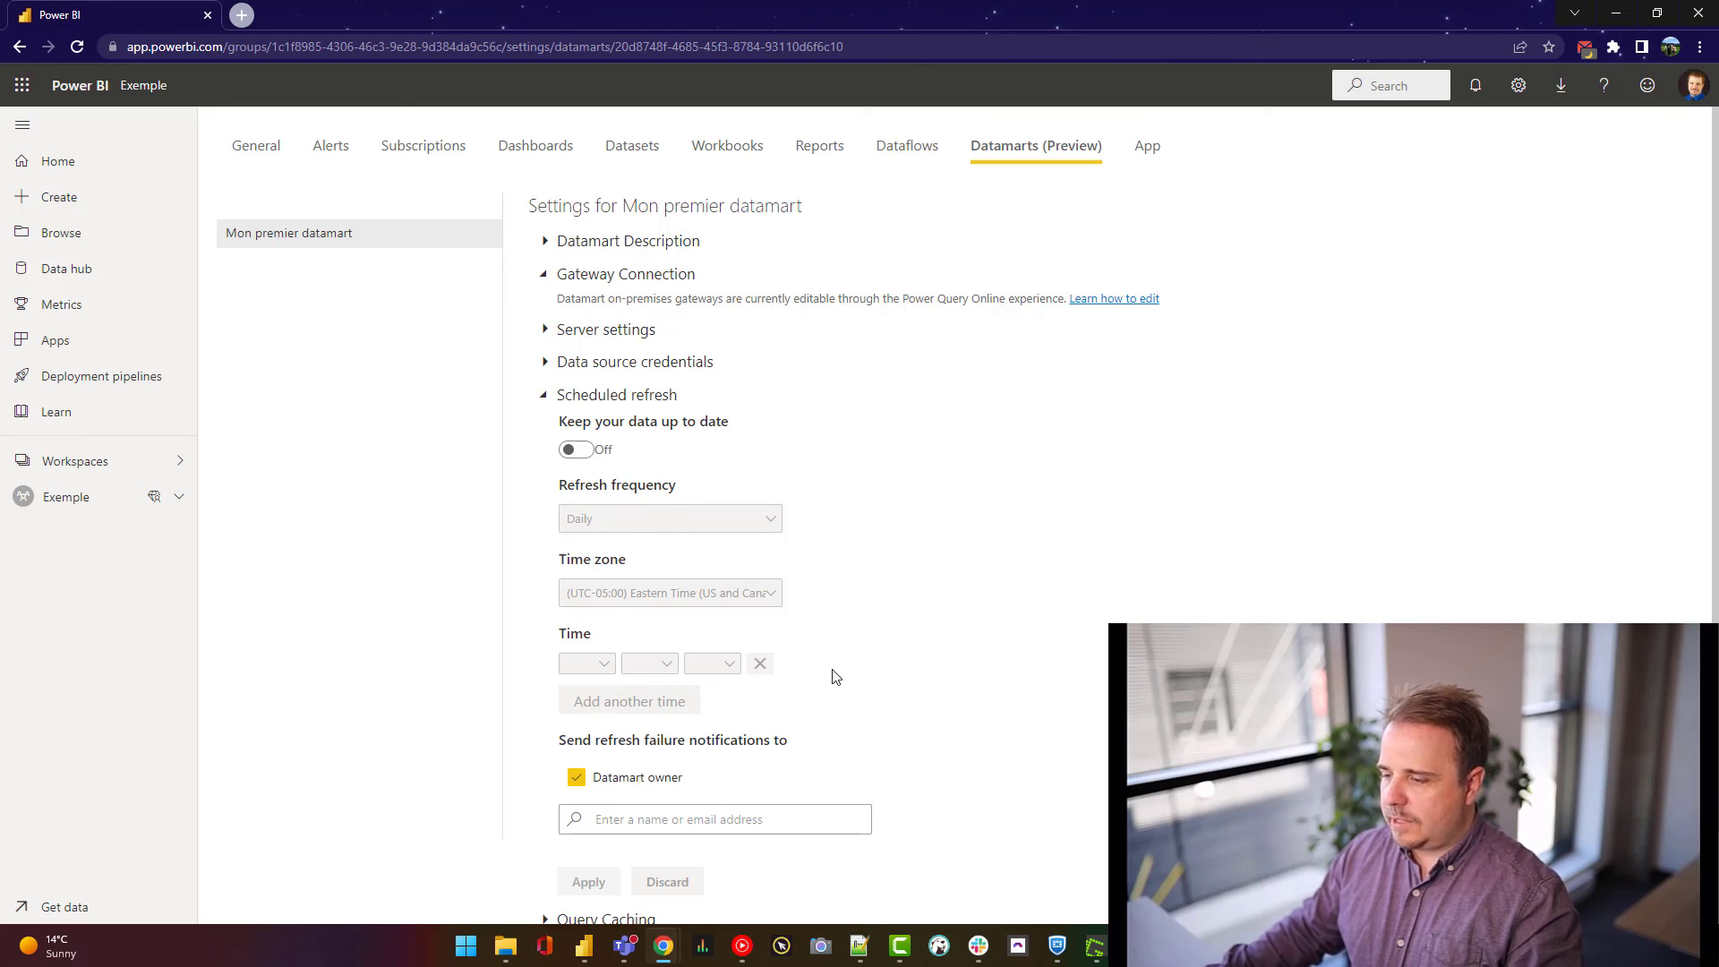
pyautogui.scroll(-1, 829, 675)
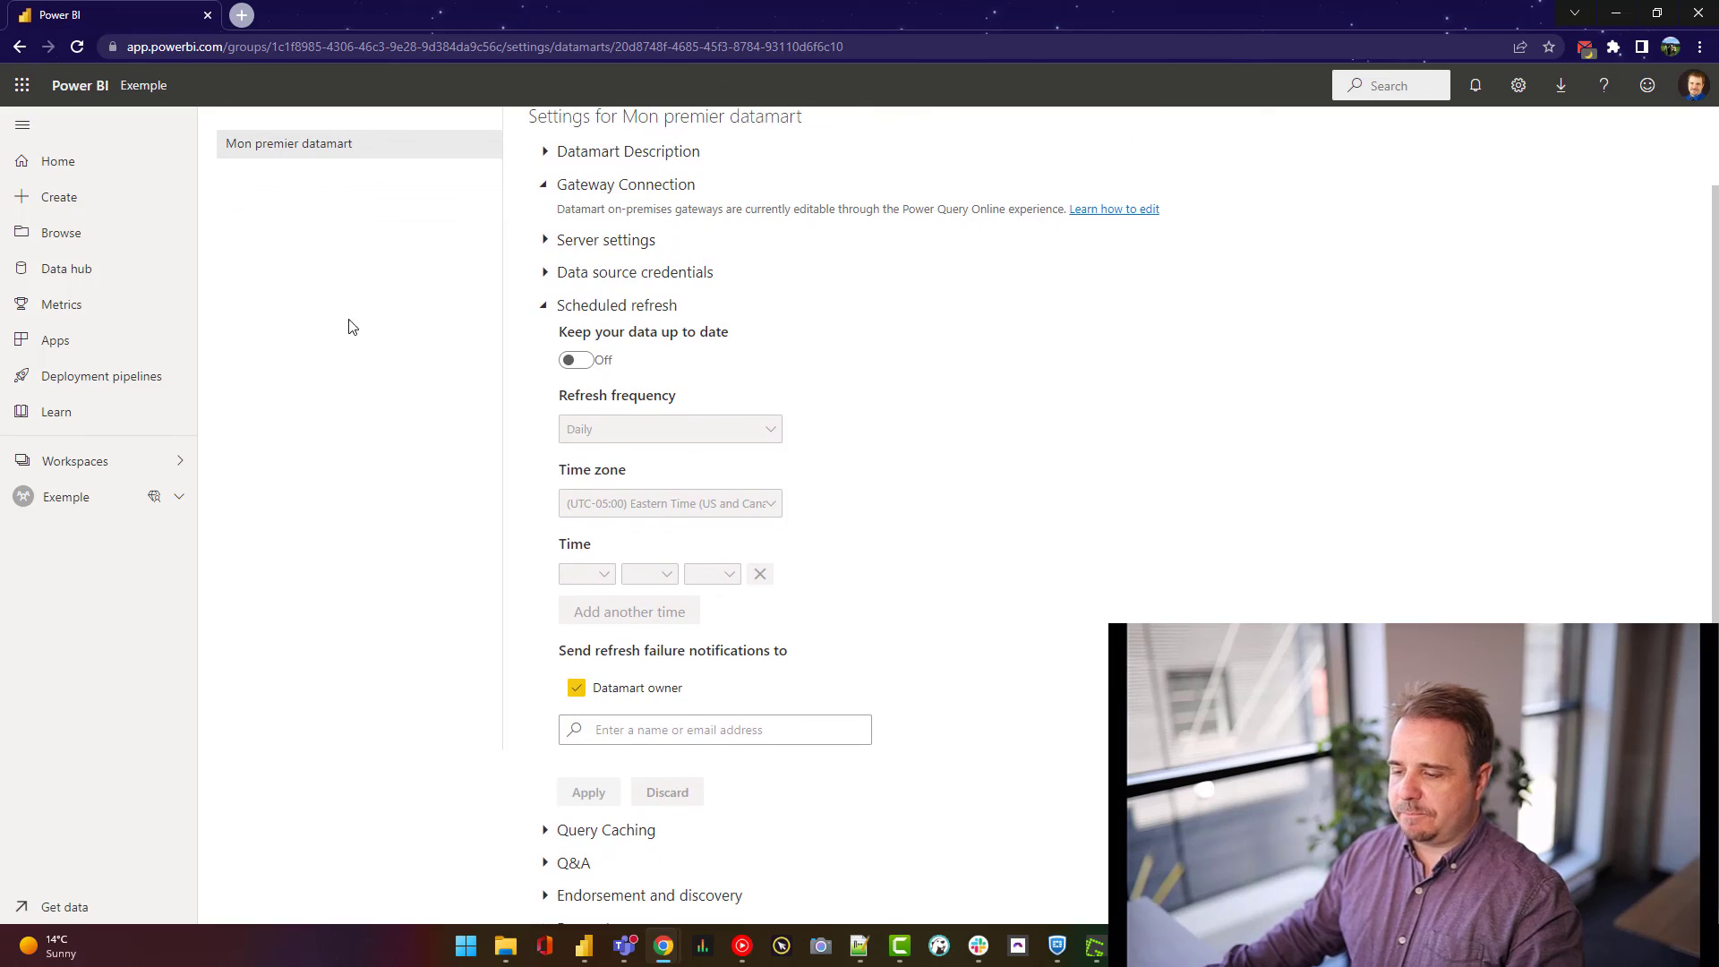